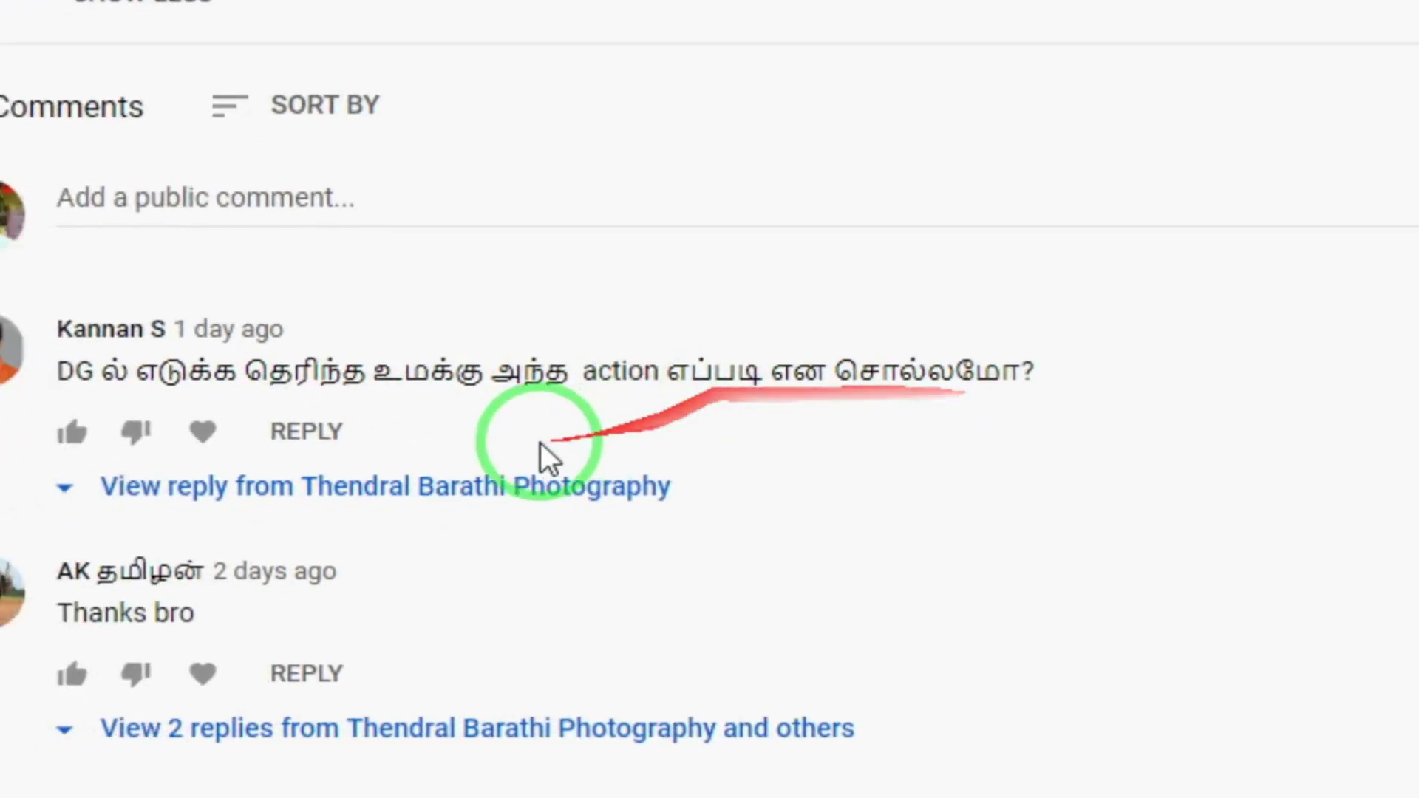
Expand the channel's reply to the viewer's action question, then minimize the browser.
{"action": "left_click", "coordinate": [491, 486]}
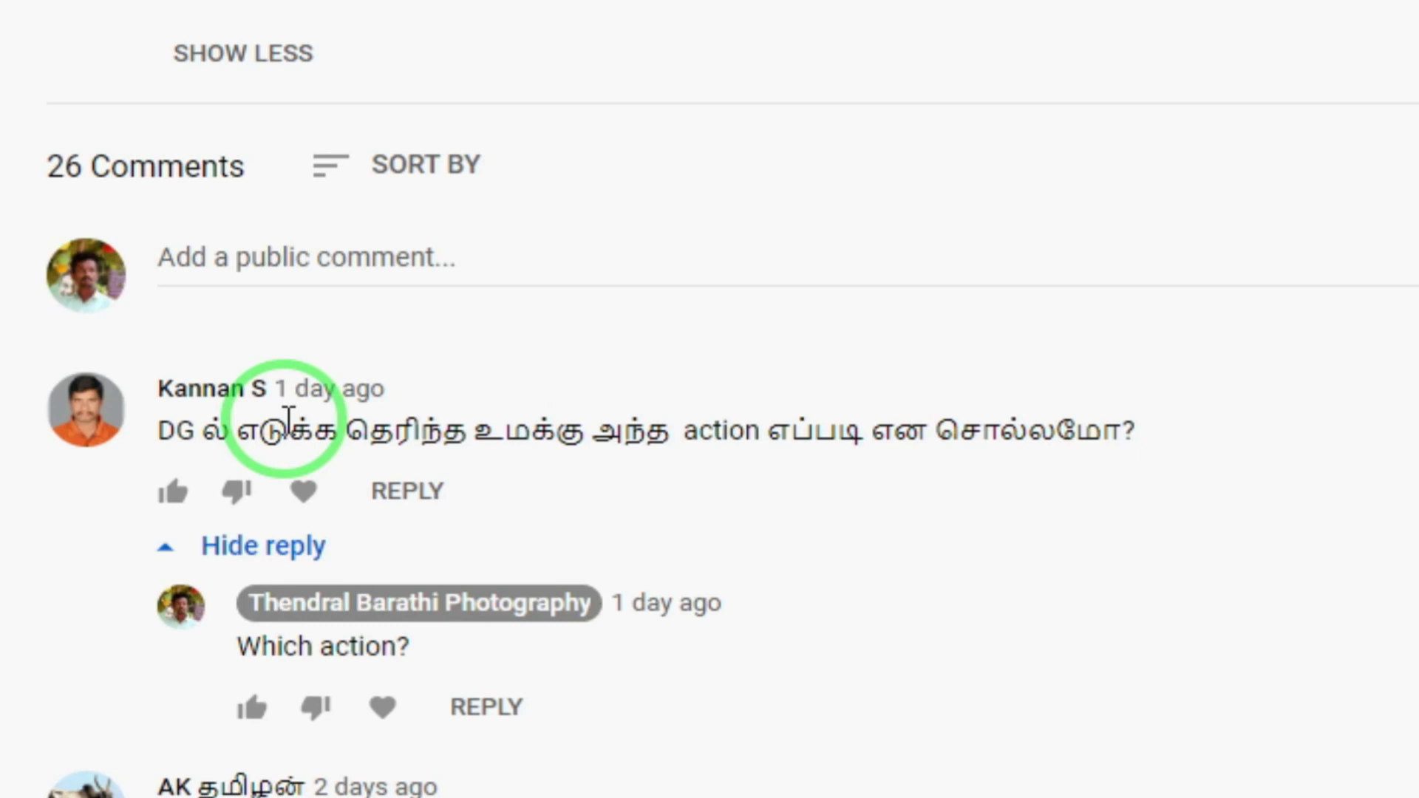
{"action": "mouse_move", "coordinate": [710, 790]}
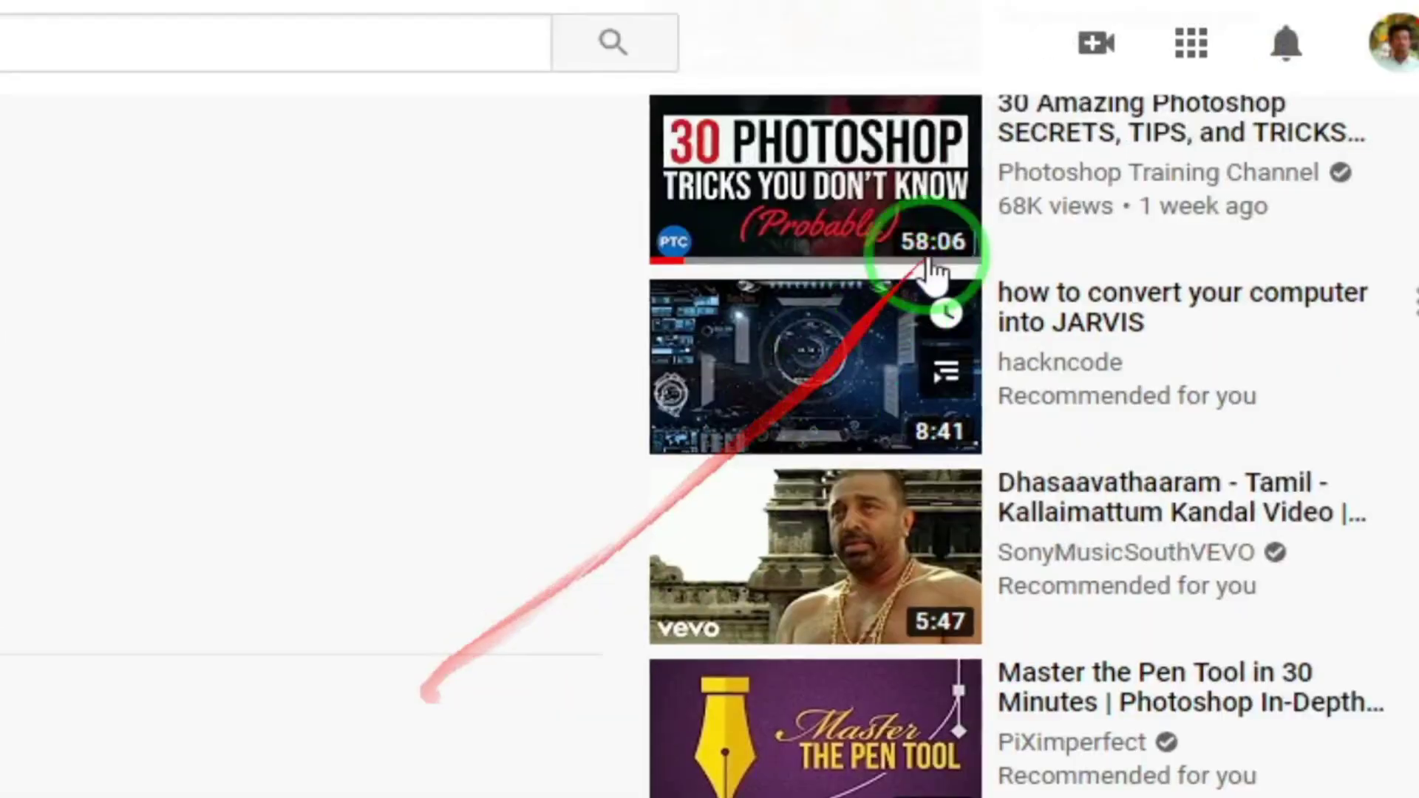
{"action": "left_click", "coordinate": [1190, 33]}
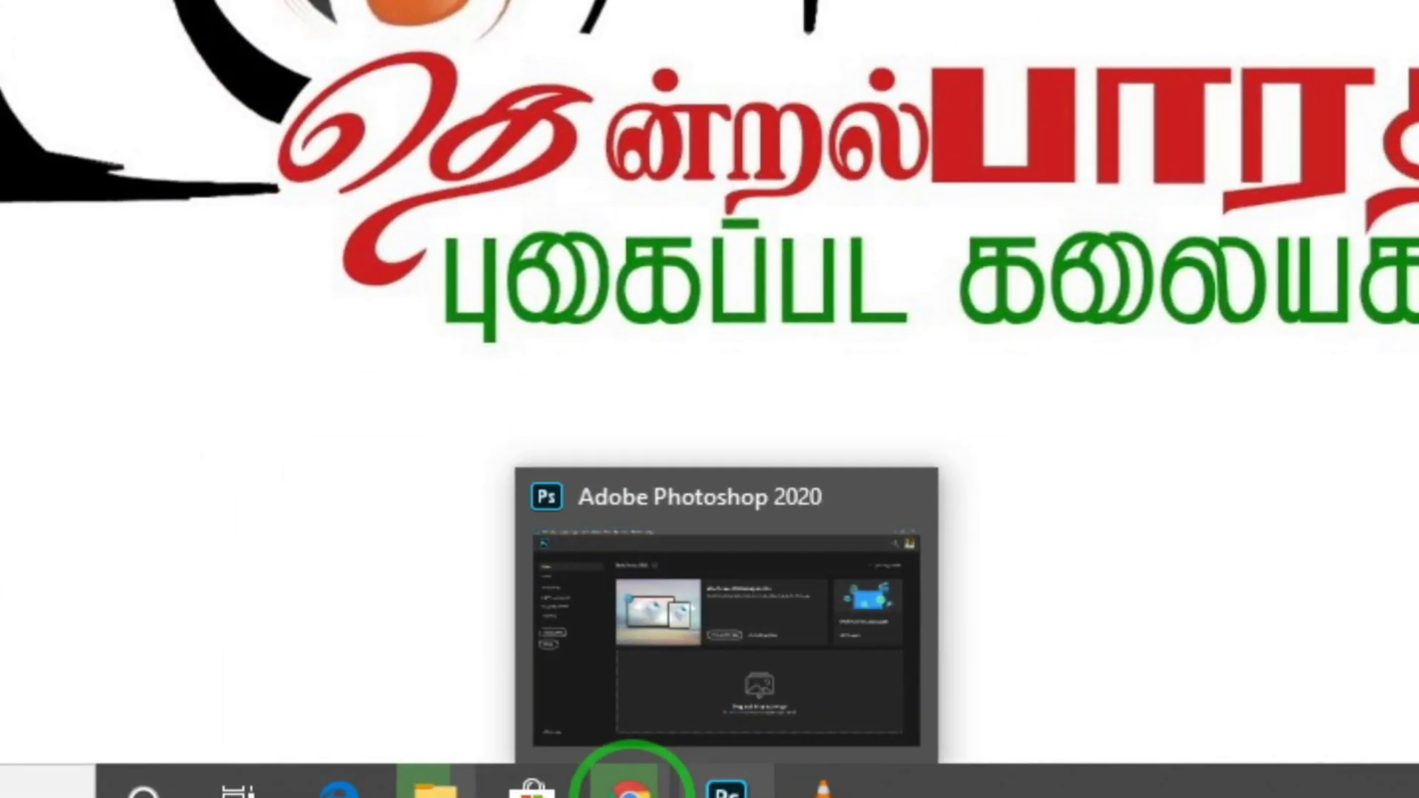
Bring up the Thendral barathi 12X36 Album sheets folder and preview Barathi 12X36 (7).
{"action": "mouse_move", "coordinate": [440, 782]}
{"action": "left_click", "coordinate": [540, 673]}
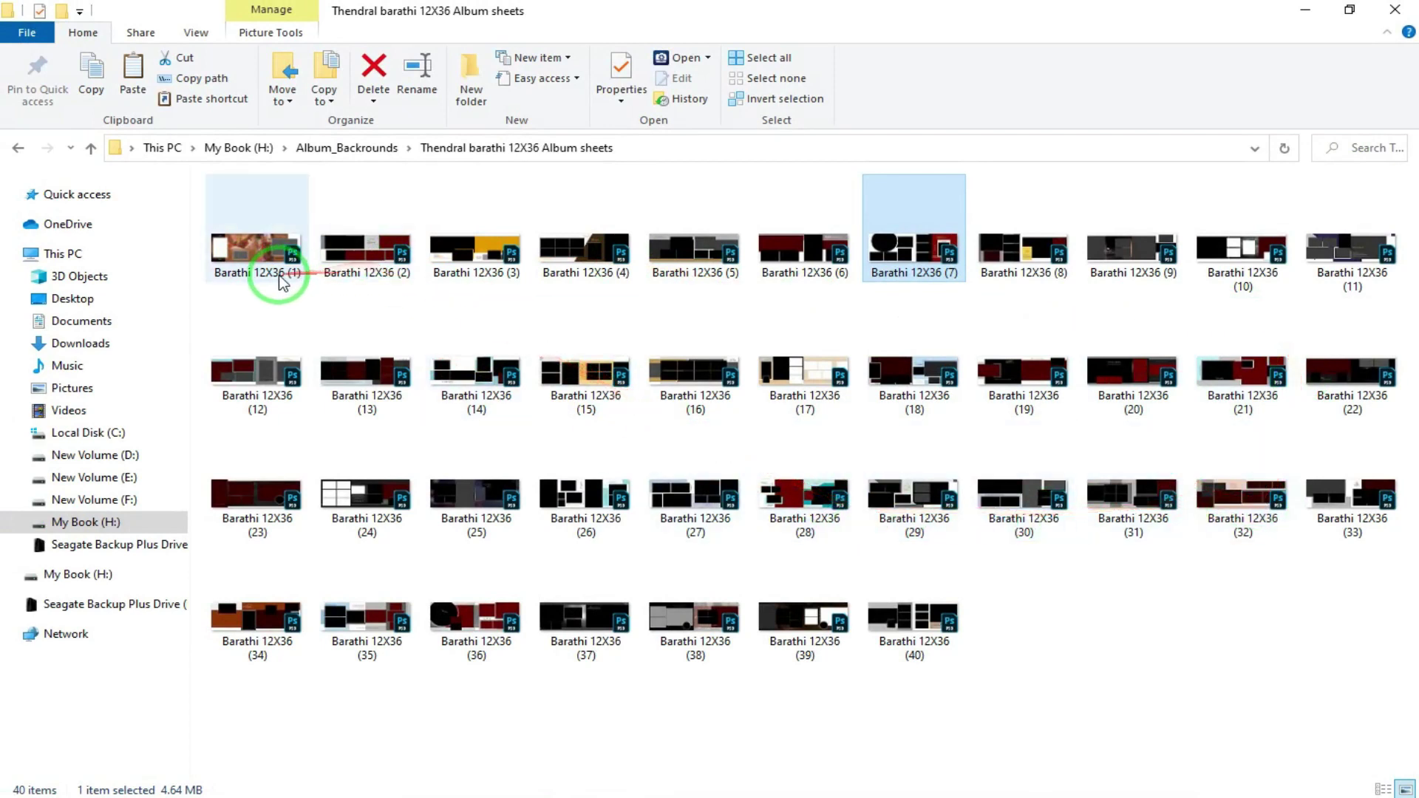
{"action": "mouse_move", "coordinate": [282, 279]}
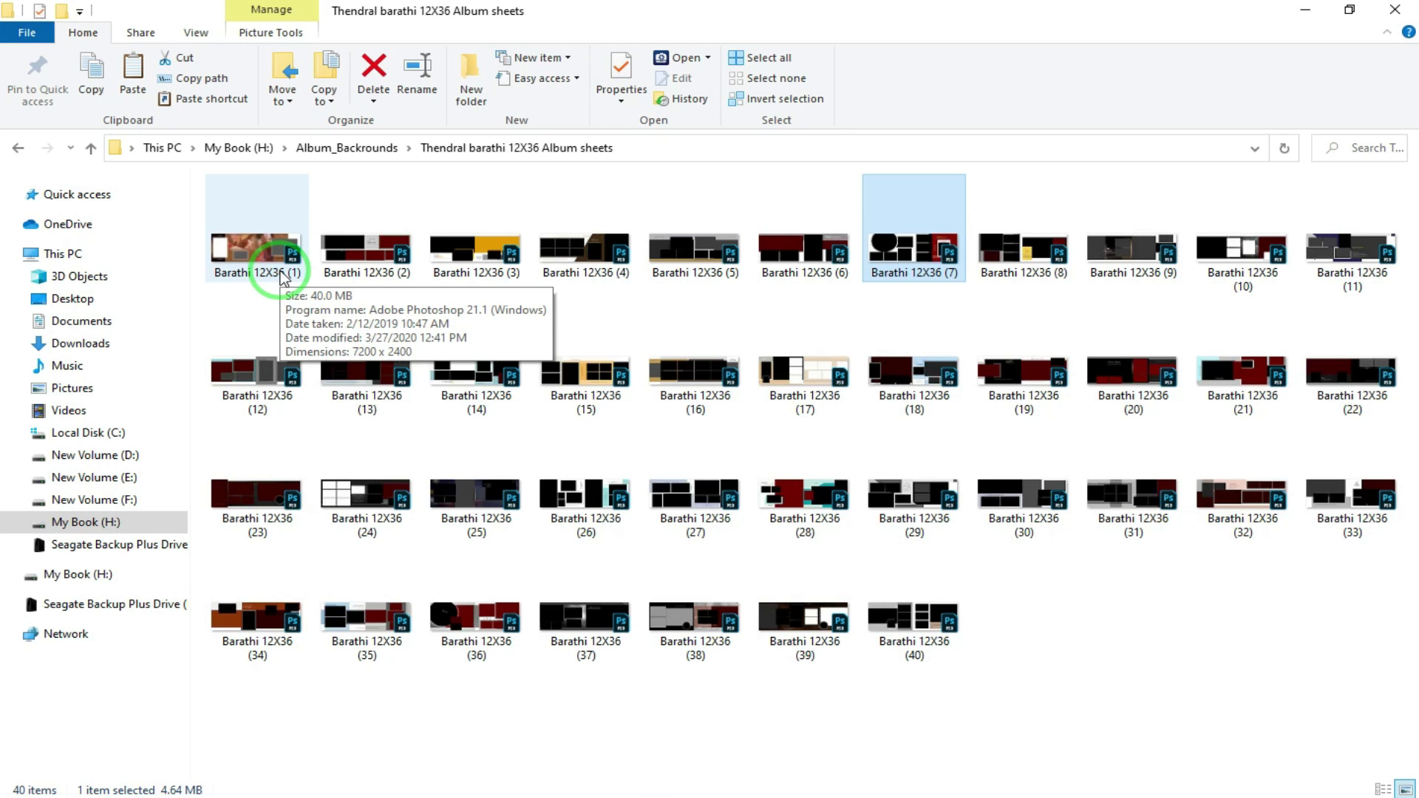
{"action": "left_click", "coordinate": [916, 264]}
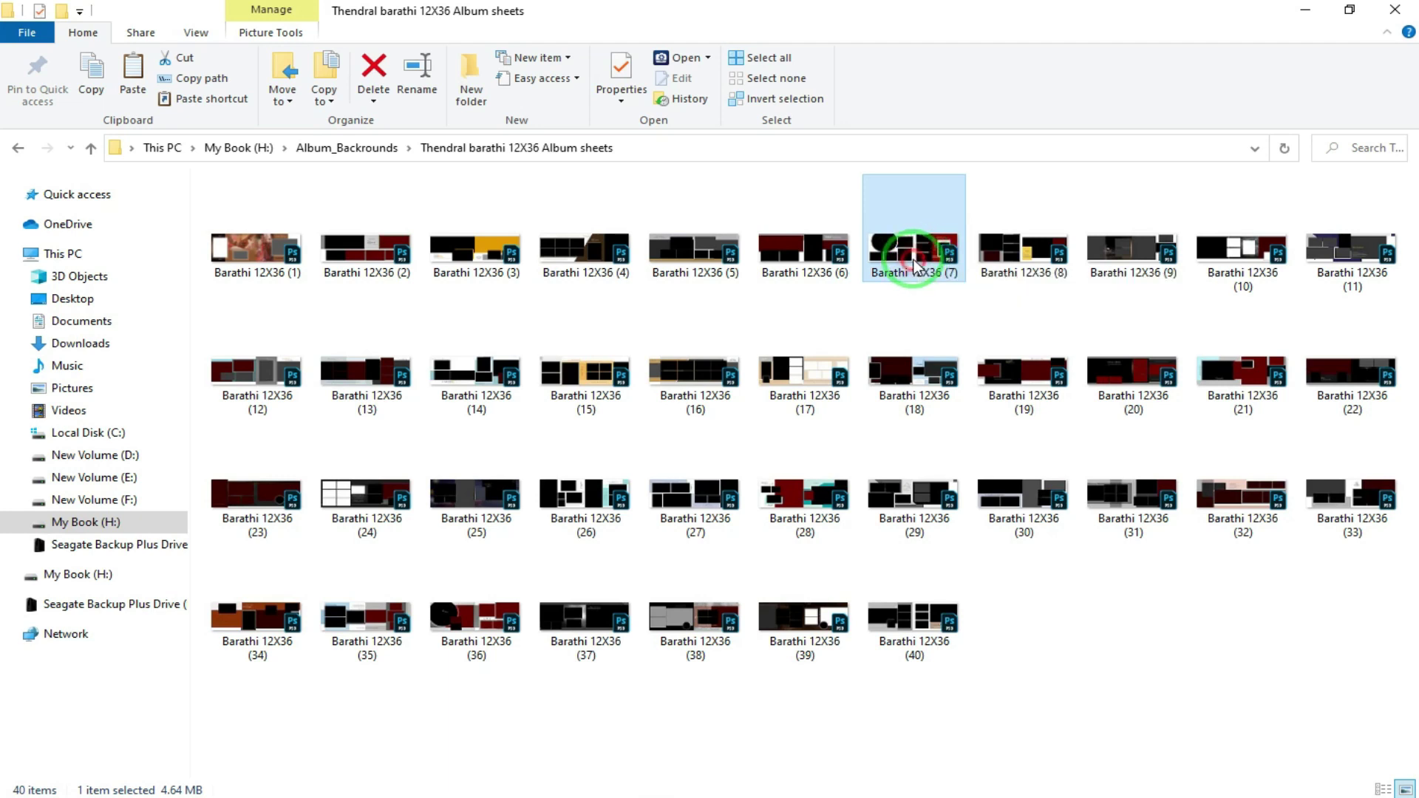
{"action": "left_click_drag", "start_coordinate": [916, 264], "coordinate": [799, 795]}
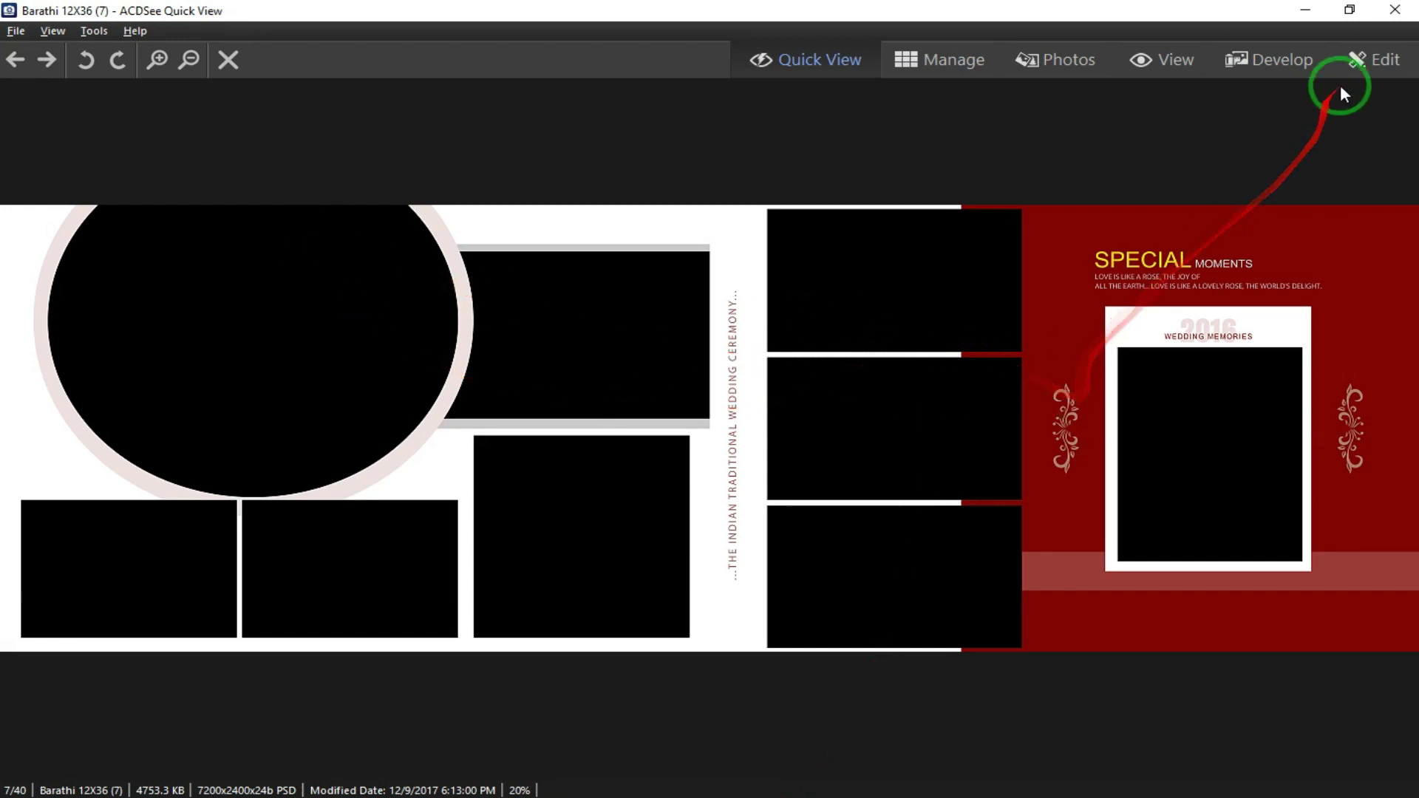
Close the Quick View preview, open Barathi 12X36 (7) in Photoshop, and dismiss the missing fonts warning.
{"action": "left_click", "coordinate": [1396, 10]}
{"action": "left_click_drag", "start_coordinate": [914, 259], "coordinate": [680, 557]}
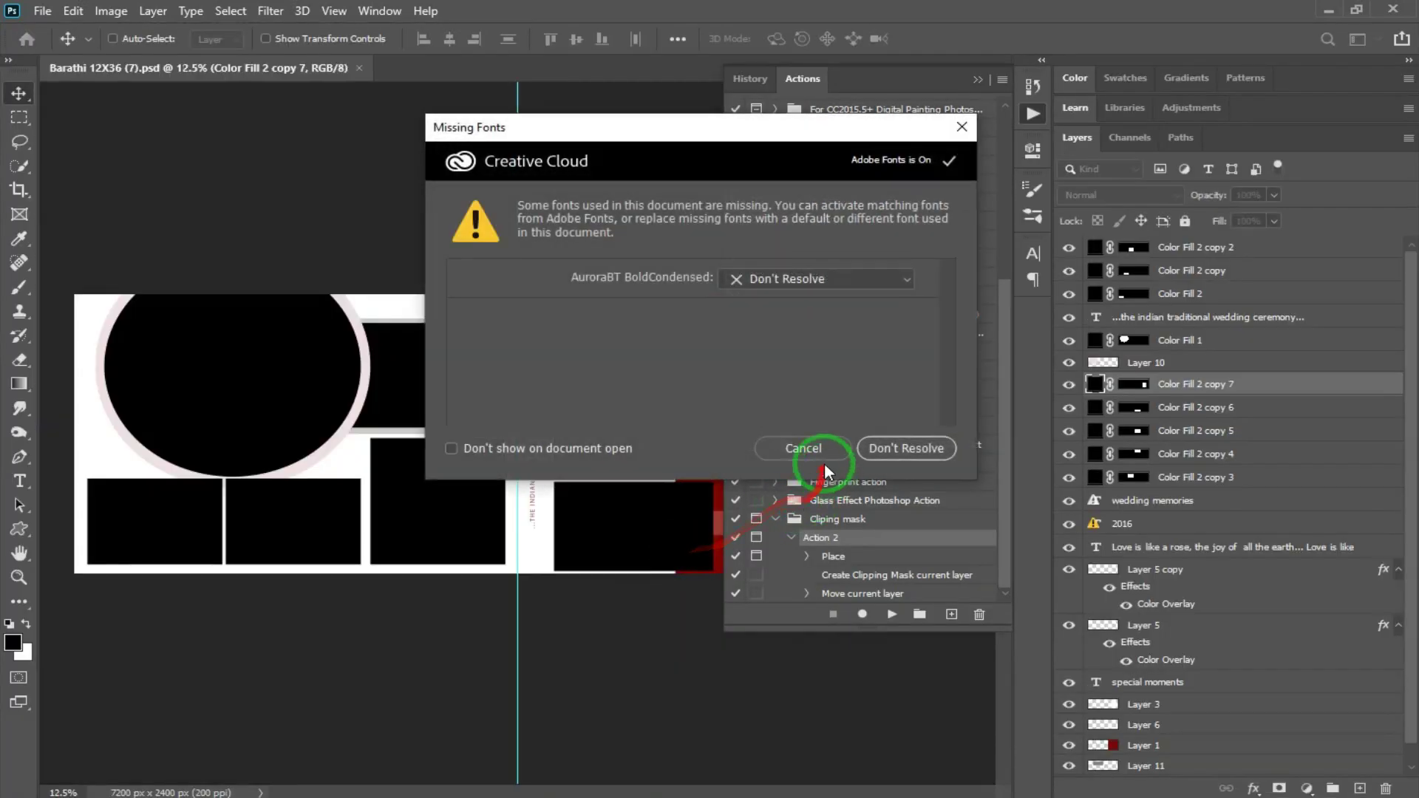
{"action": "left_click", "coordinate": [813, 449]}
Hide the panels and try moving the pink ring Layer 10, then undo it.
{"action": "key", "text": "Tab"}
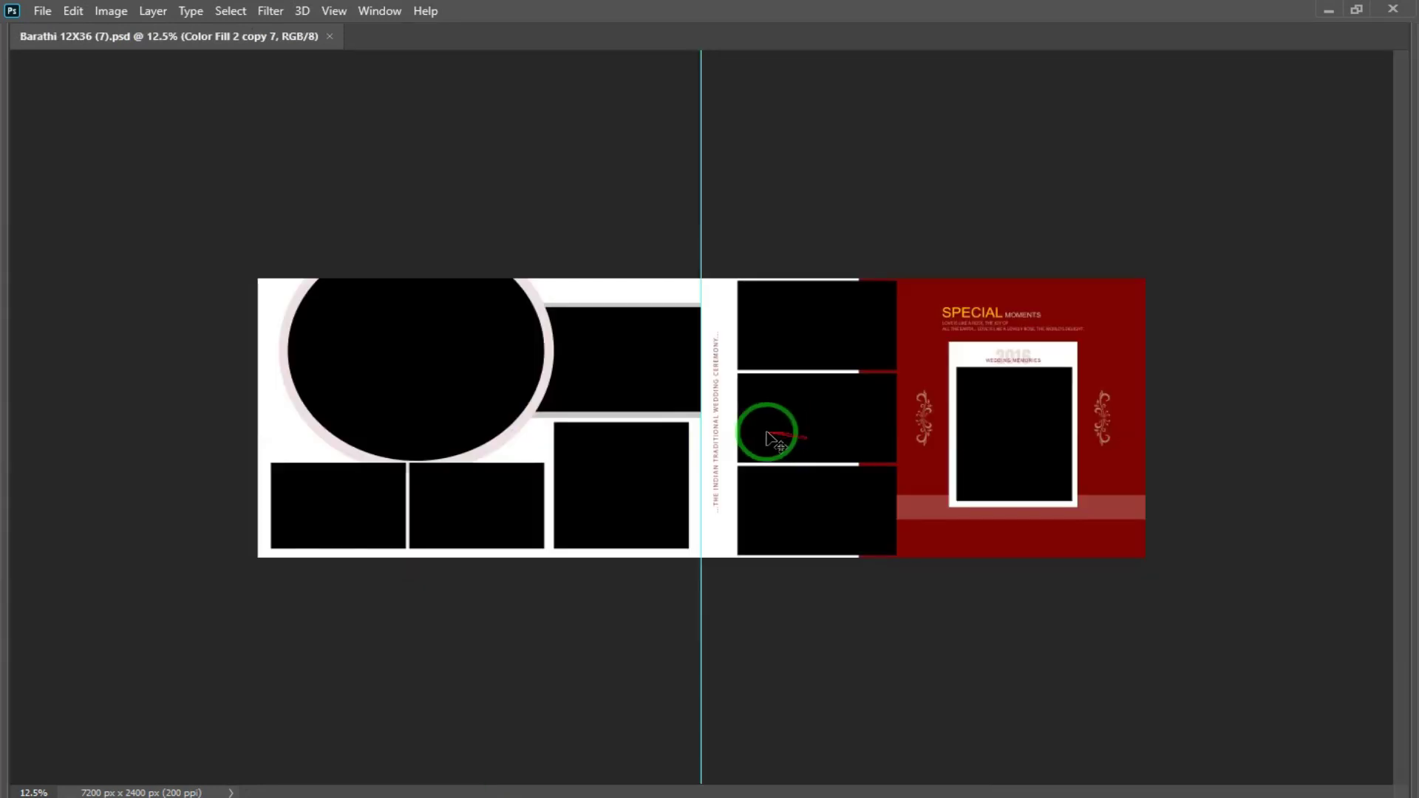
{"action": "right_click", "coordinate": [464, 338]}
{"action": "left_click", "coordinate": [482, 356]}
{"action": "mouse_move", "coordinate": [481, 355]}
{"action": "left_mouse_down"}
{"action": "mouse_move", "coordinate": [462, 336]}
{"action": "mouse_move", "coordinate": [460, 356]}
{"action": "left_mouse_up"}
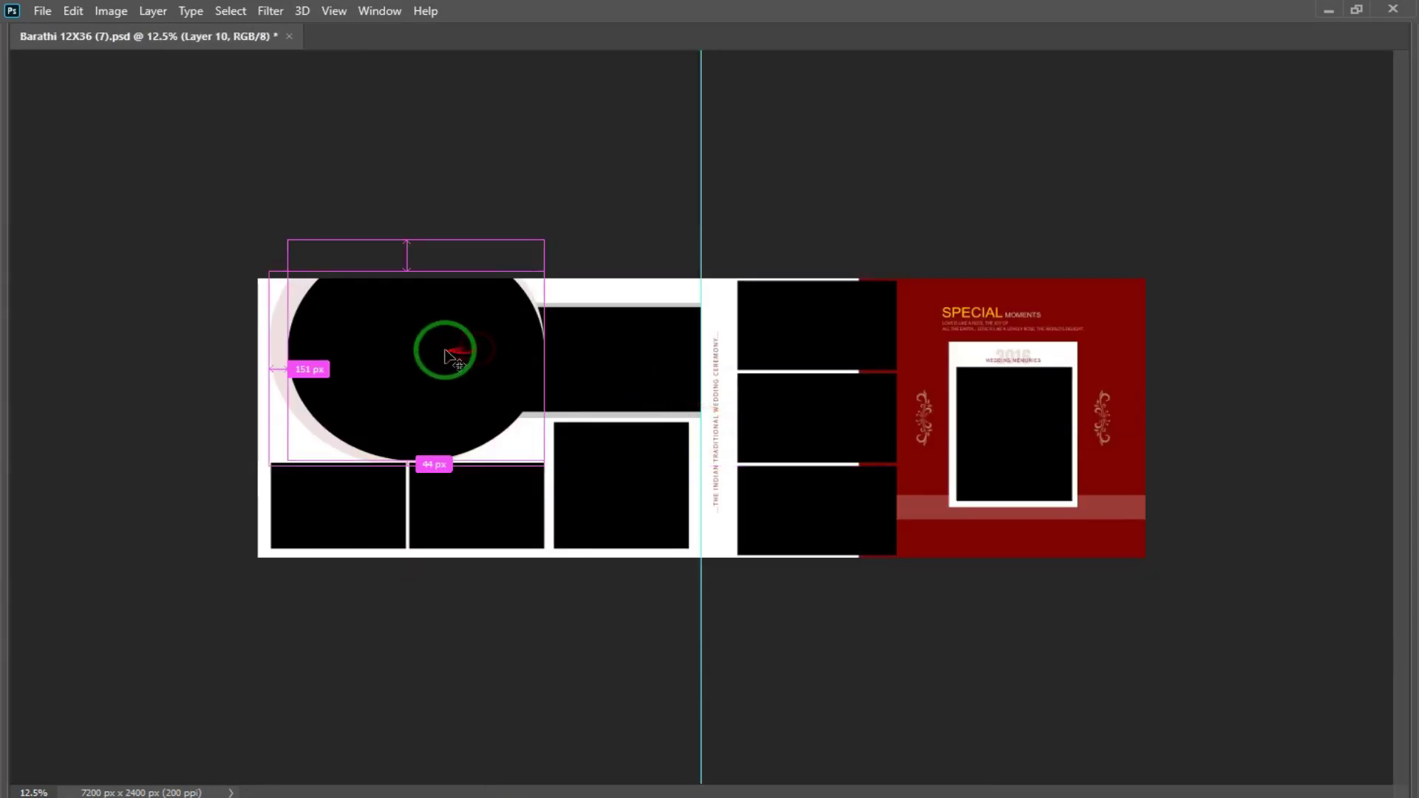
{"action": "key", "text": "ctrl+z"}
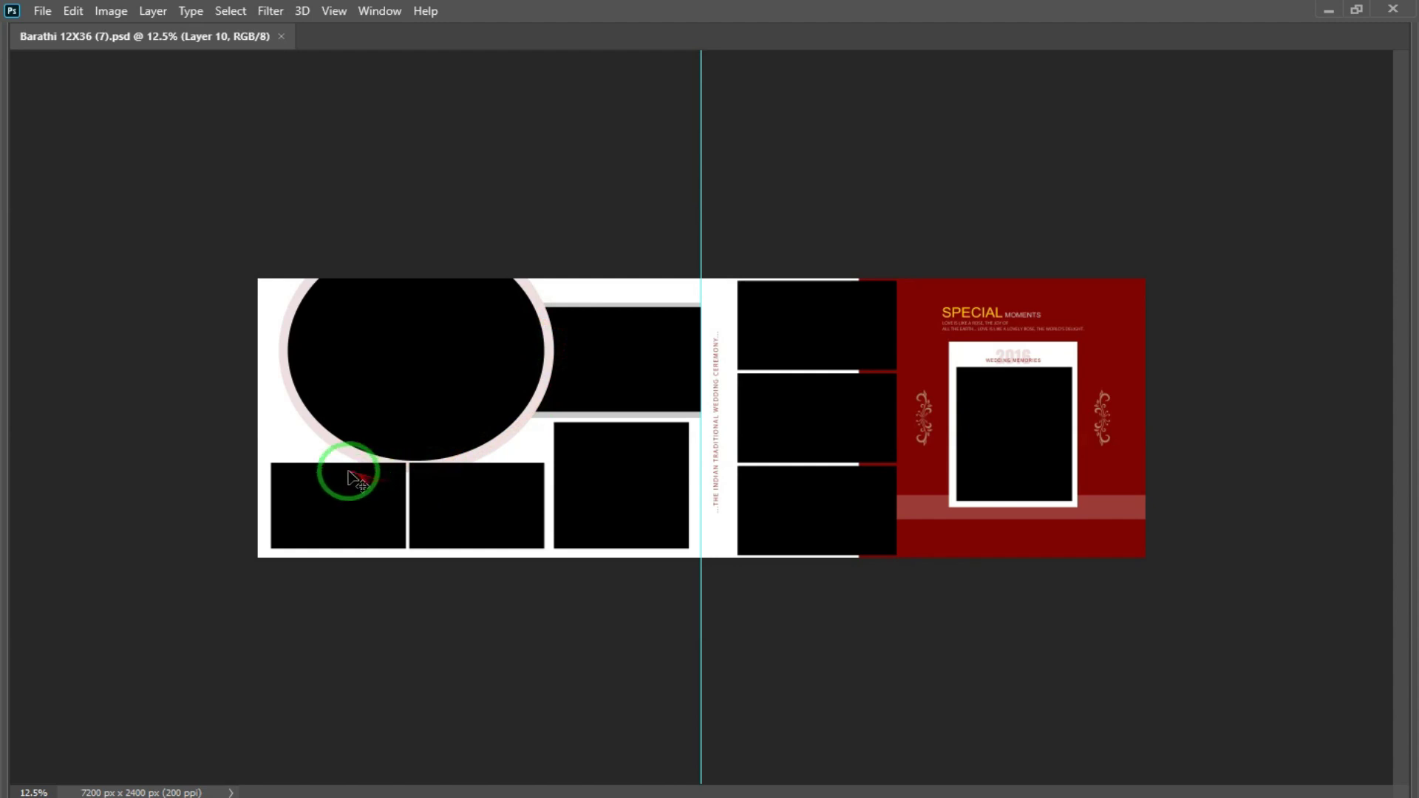
{"action": "scroll", "coordinate": [422, 507], "scroll_direction": "up", "scroll_amount": 3}
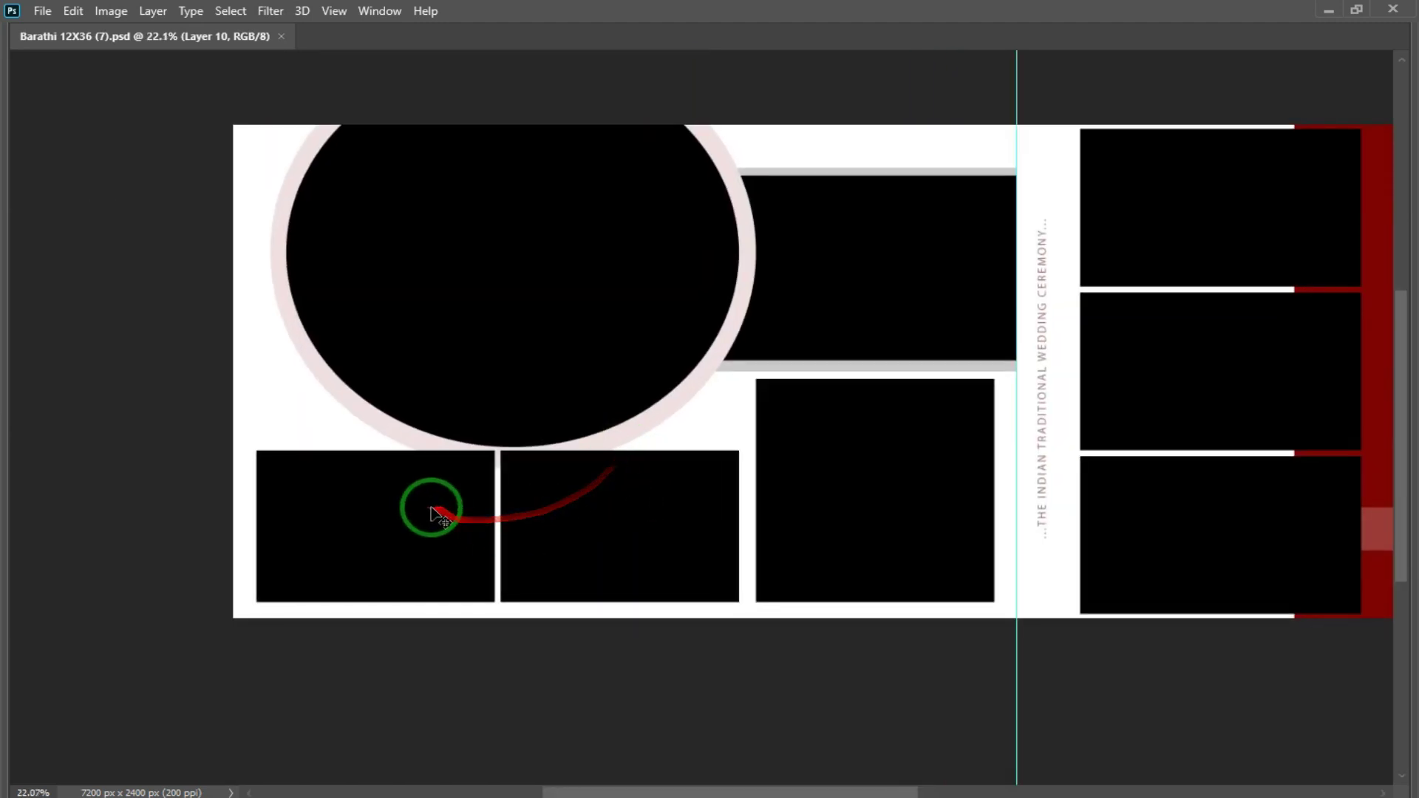
Delete the lower-middle Color Fill 2 copy photo frame.
{"action": "right_click", "coordinate": [633, 516]}
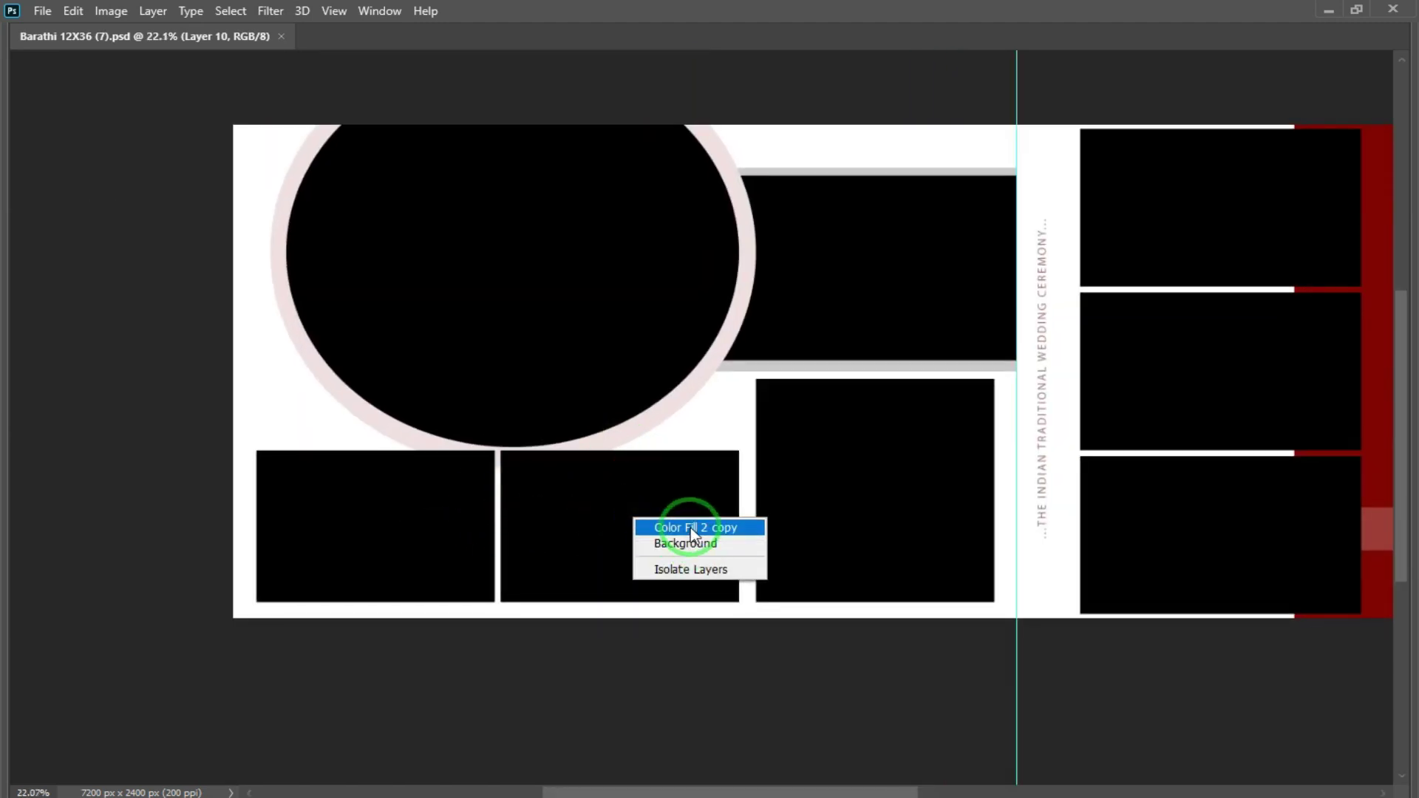
{"action": "left_click", "coordinate": [693, 528]}
{"action": "key", "text": "Delete"}
Widen the Color Fill 2 frame across the empty lower-left space and commit the resize.
{"action": "right_click", "coordinate": [412, 527]}
{"action": "left_click", "coordinate": [433, 537]}
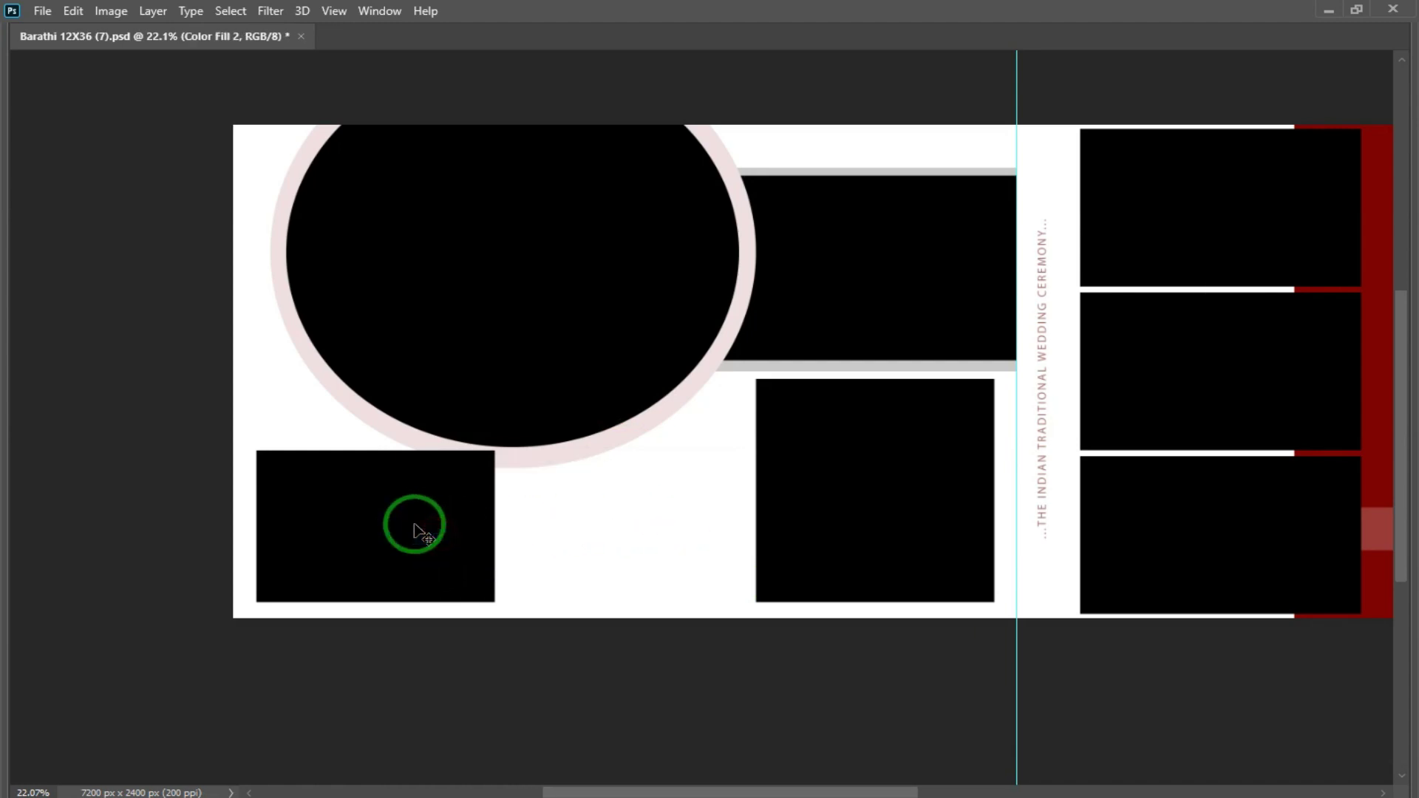
{"action": "key", "text": "ctrl+t"}
{"action": "left_click_drag", "start_coordinate": [494, 526], "coordinate": [596, 519]}
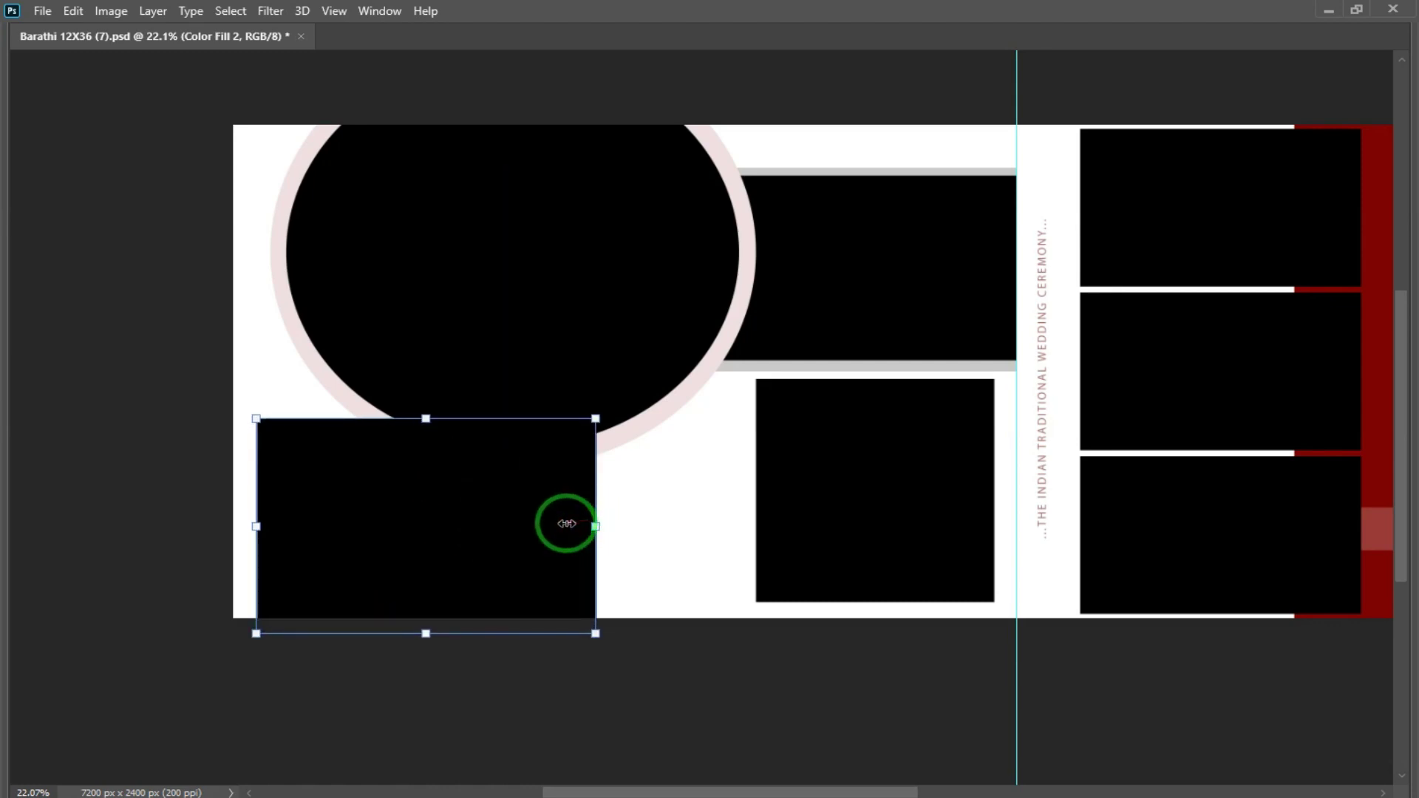
{"action": "key", "text": "ctrl+z"}
{"action": "left_click_drag", "start_coordinate": [494, 526], "coordinate": [162, 508]}
{"action": "key", "text": "Return"}
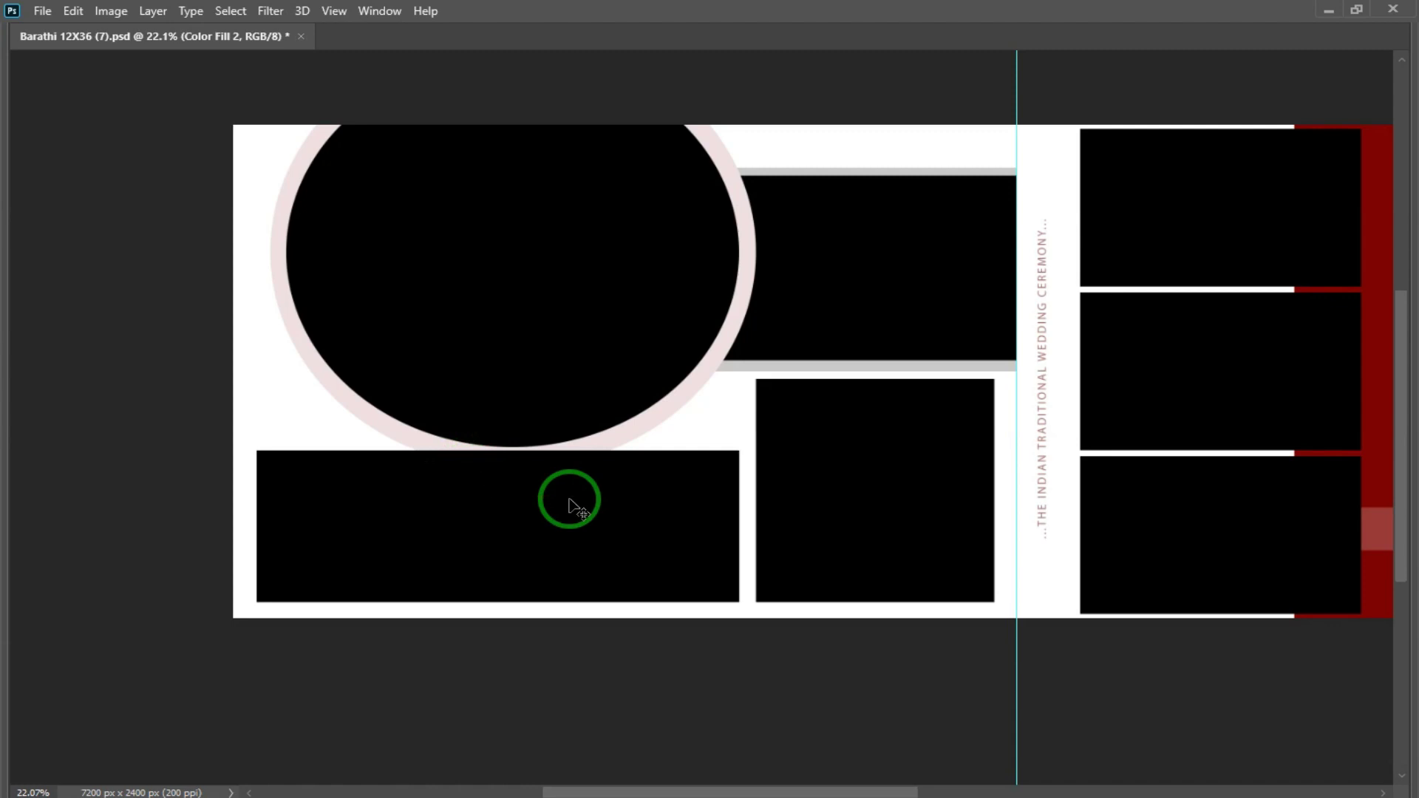
{"action": "left_click", "coordinate": [1323, 19]}
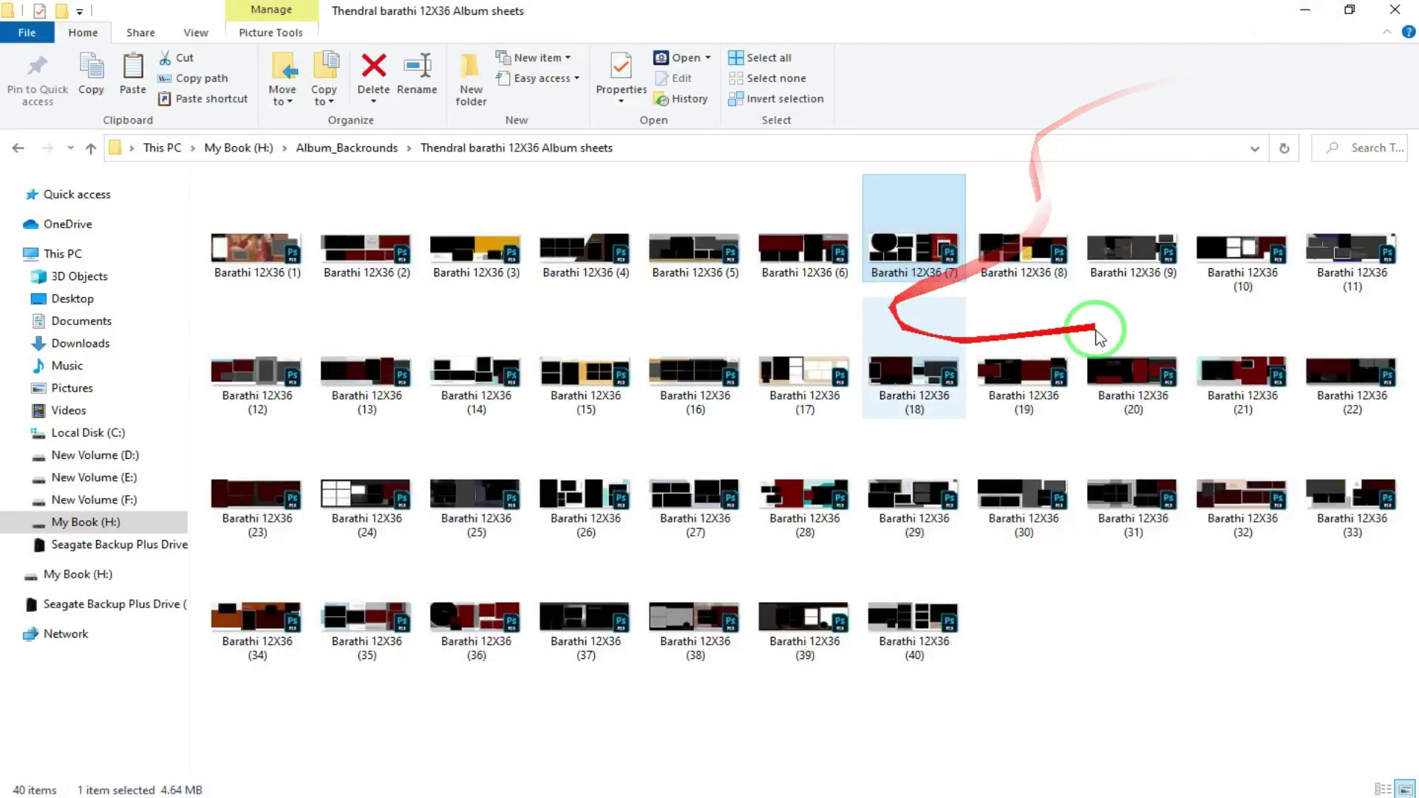
Open the desktop Sample photos folder and drag photo _DSC3568 onto the album sheet.
{"action": "left_click", "coordinate": [1315, 11]}
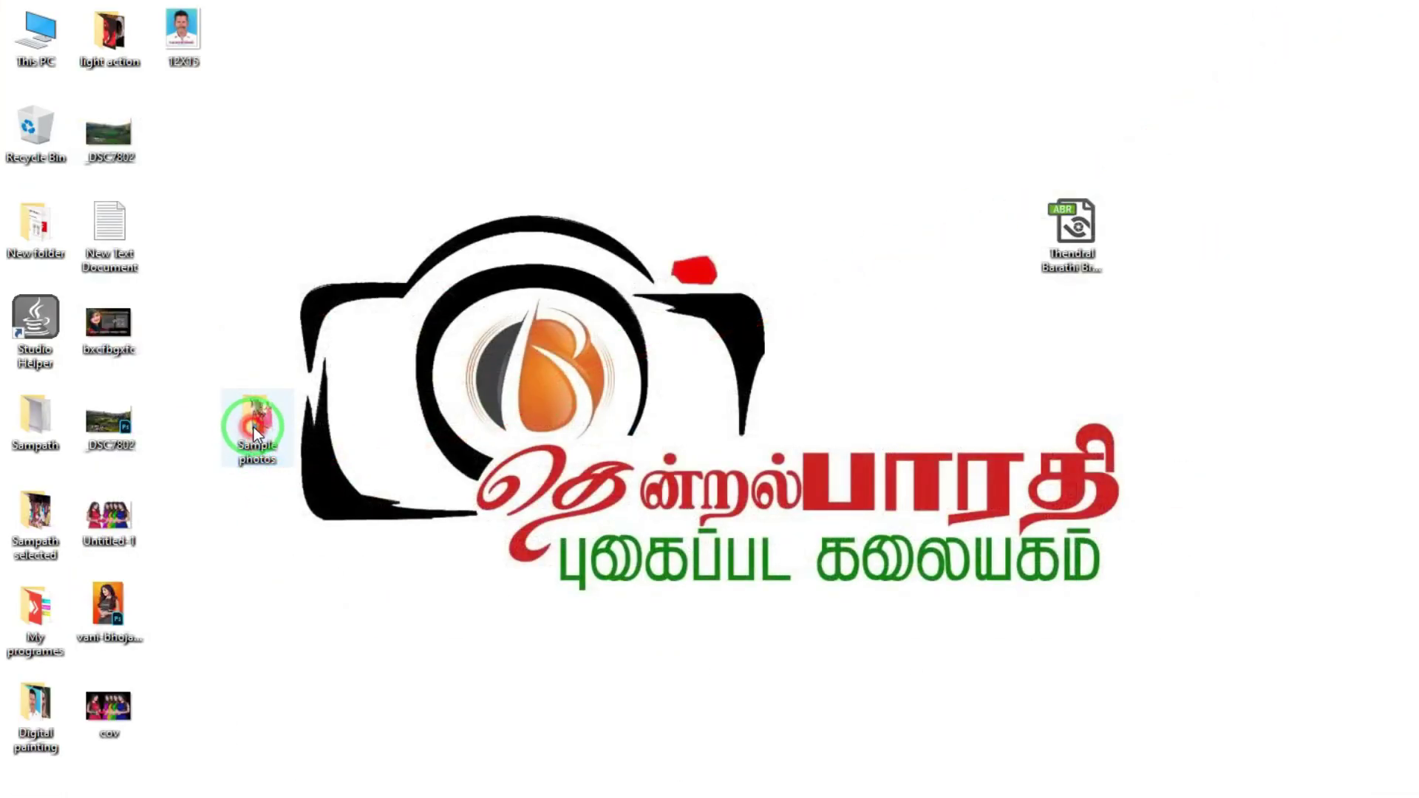
{"action": "double_click", "coordinate": [255, 428]}
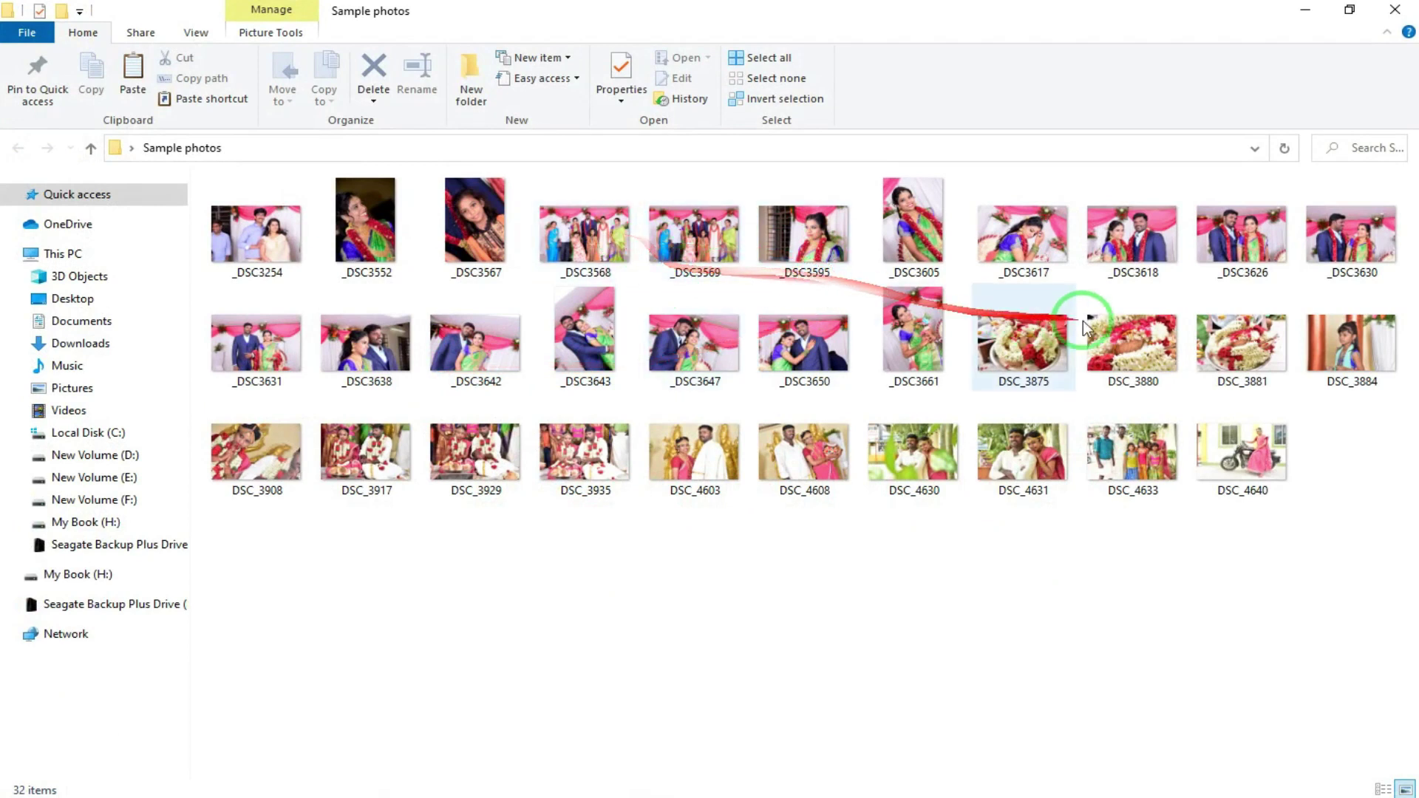
{"action": "left_click", "coordinate": [590, 242]}
{"action": "left_click_drag", "start_coordinate": [588, 275], "coordinate": [592, 477]}
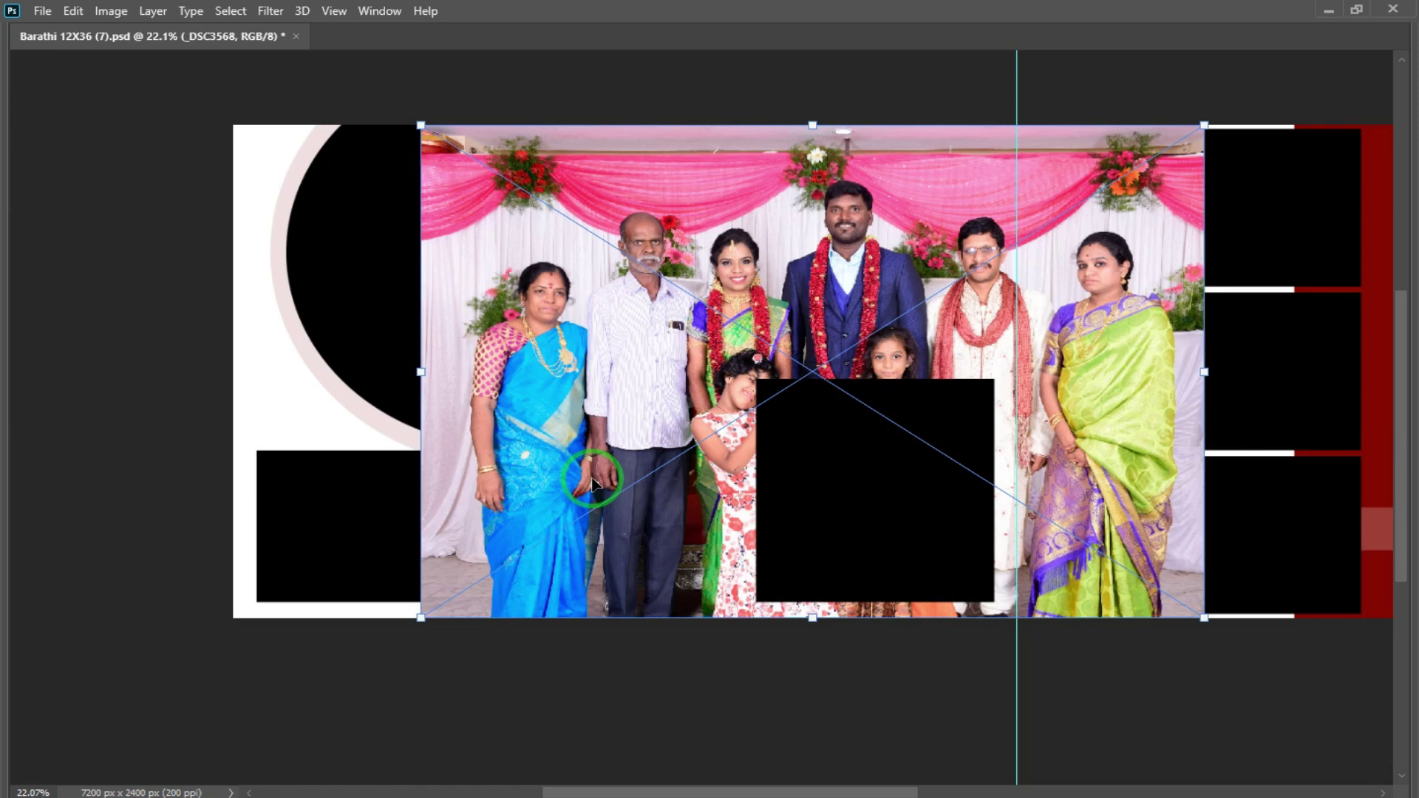
Commit _DSC3568 over the wide lower frame, clip it in, and shift it down.
{"action": "left_click_drag", "start_coordinate": [650, 386], "coordinate": [439, 512]}
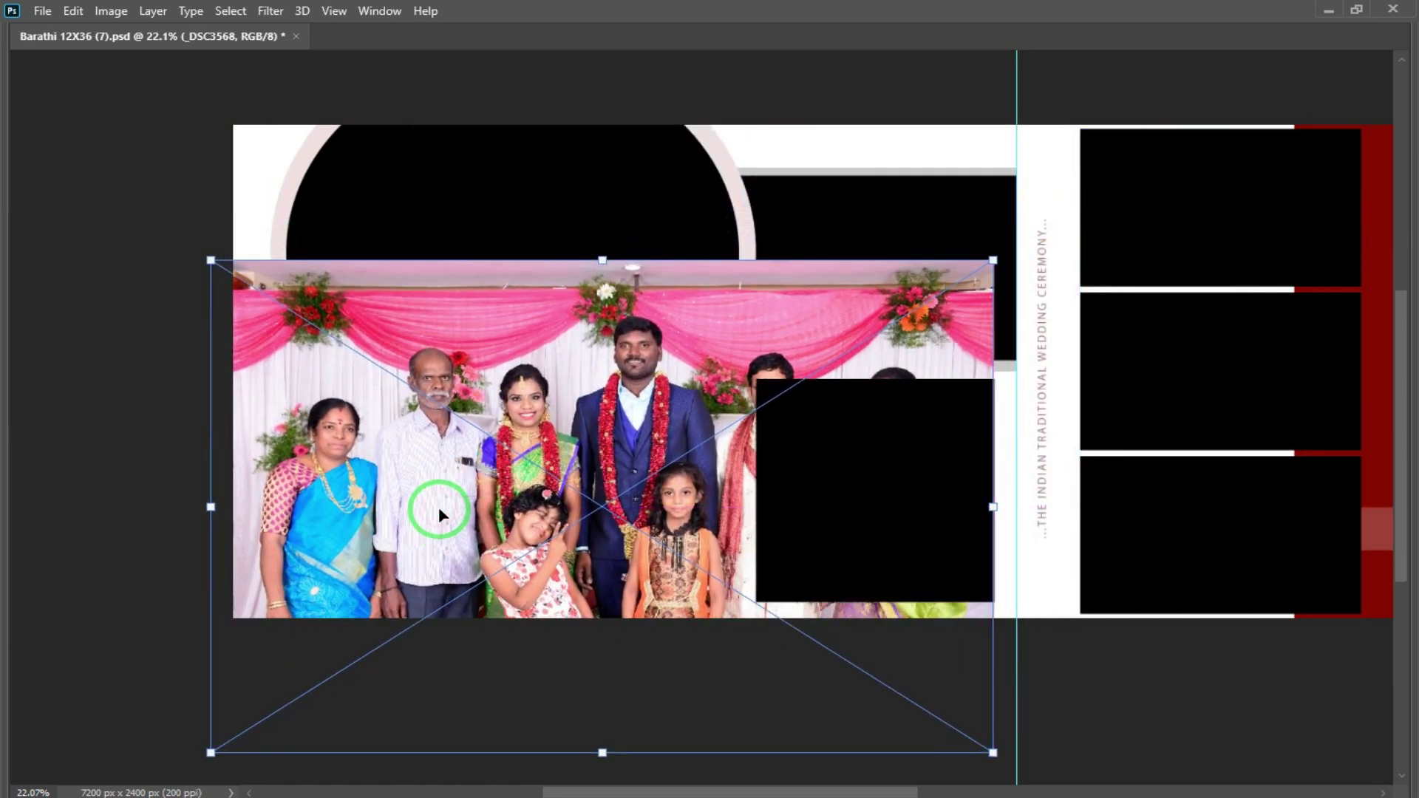
{"action": "key", "text": "Return"}
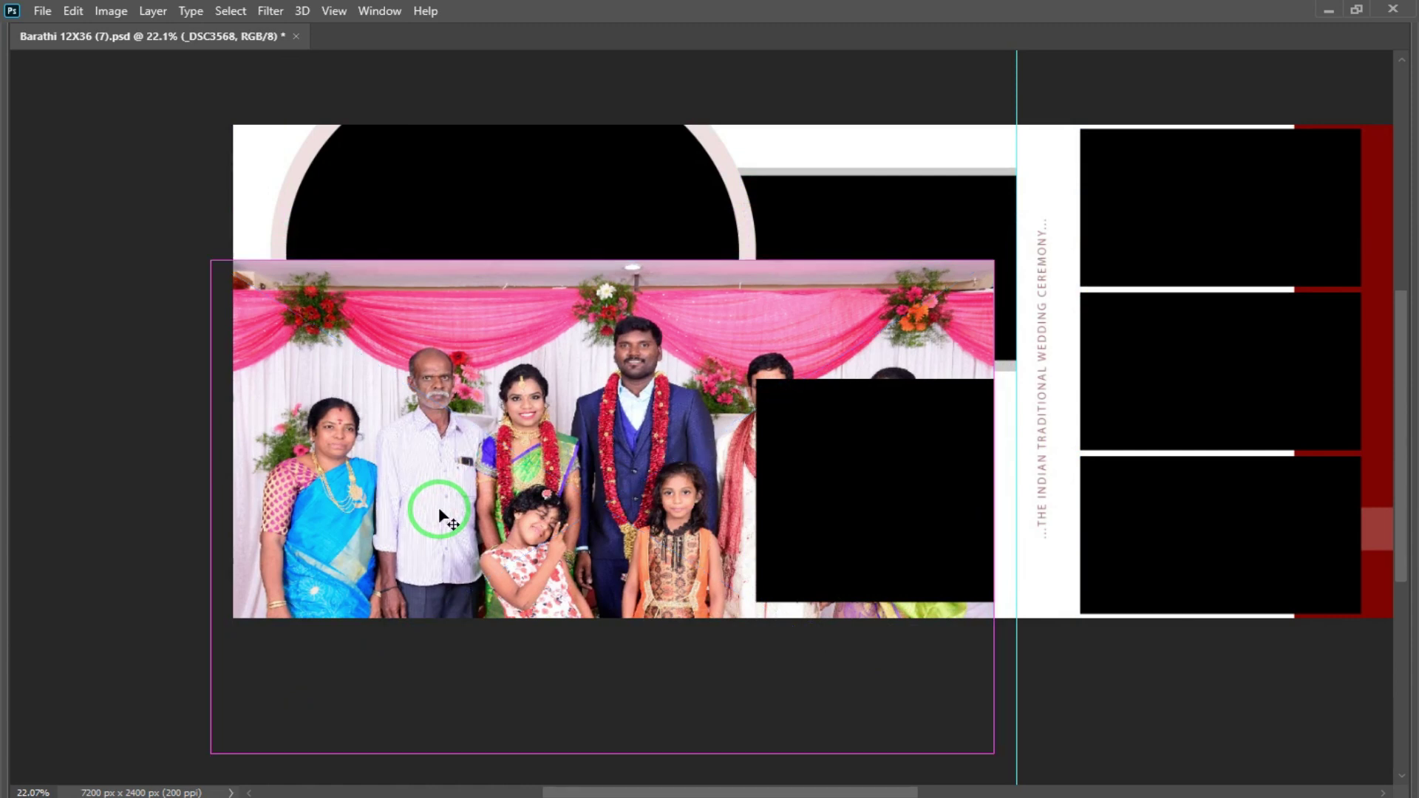
{"action": "key", "text": "ctrl+alt+g"}
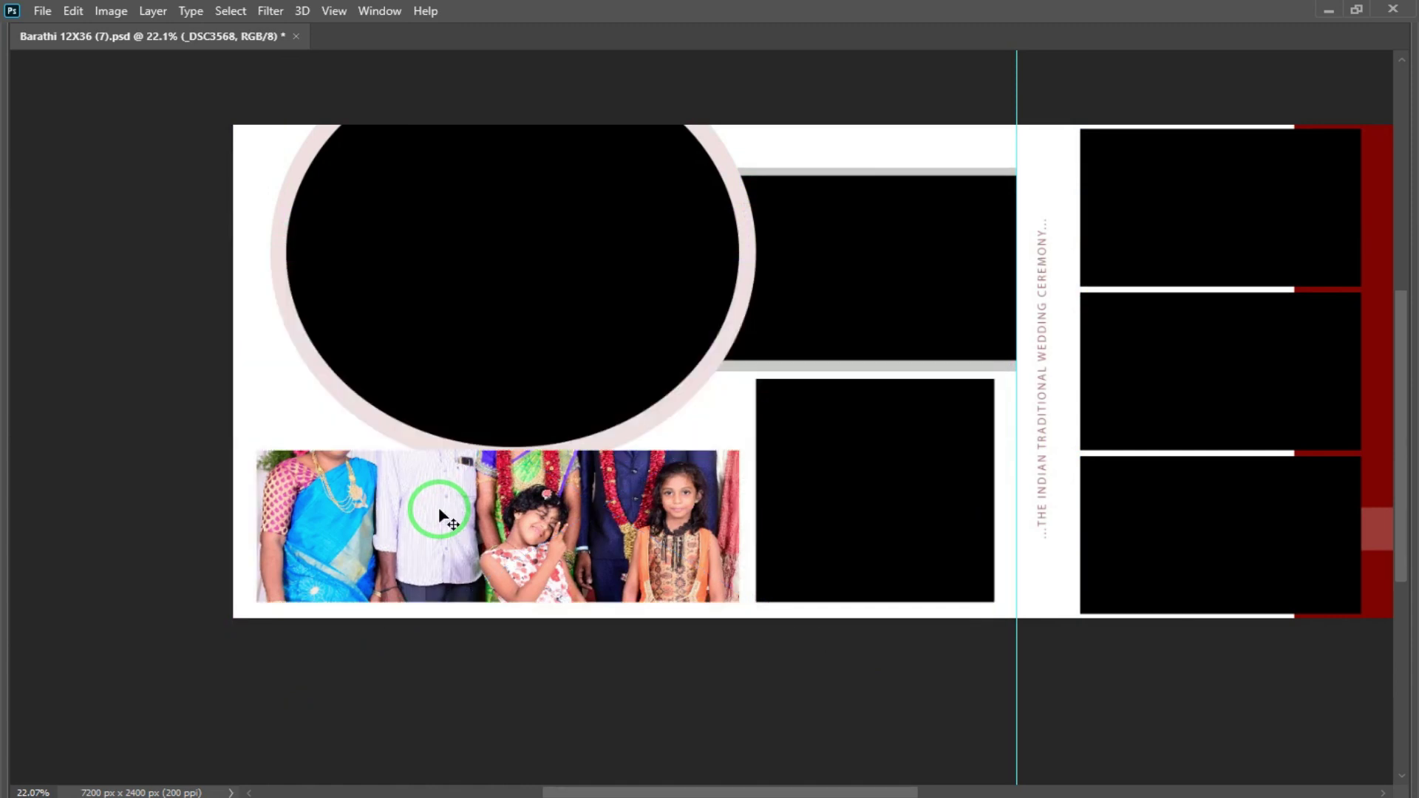
{"action": "left_click_drag", "start_coordinate": [513, 459], "coordinate": [541, 506]}
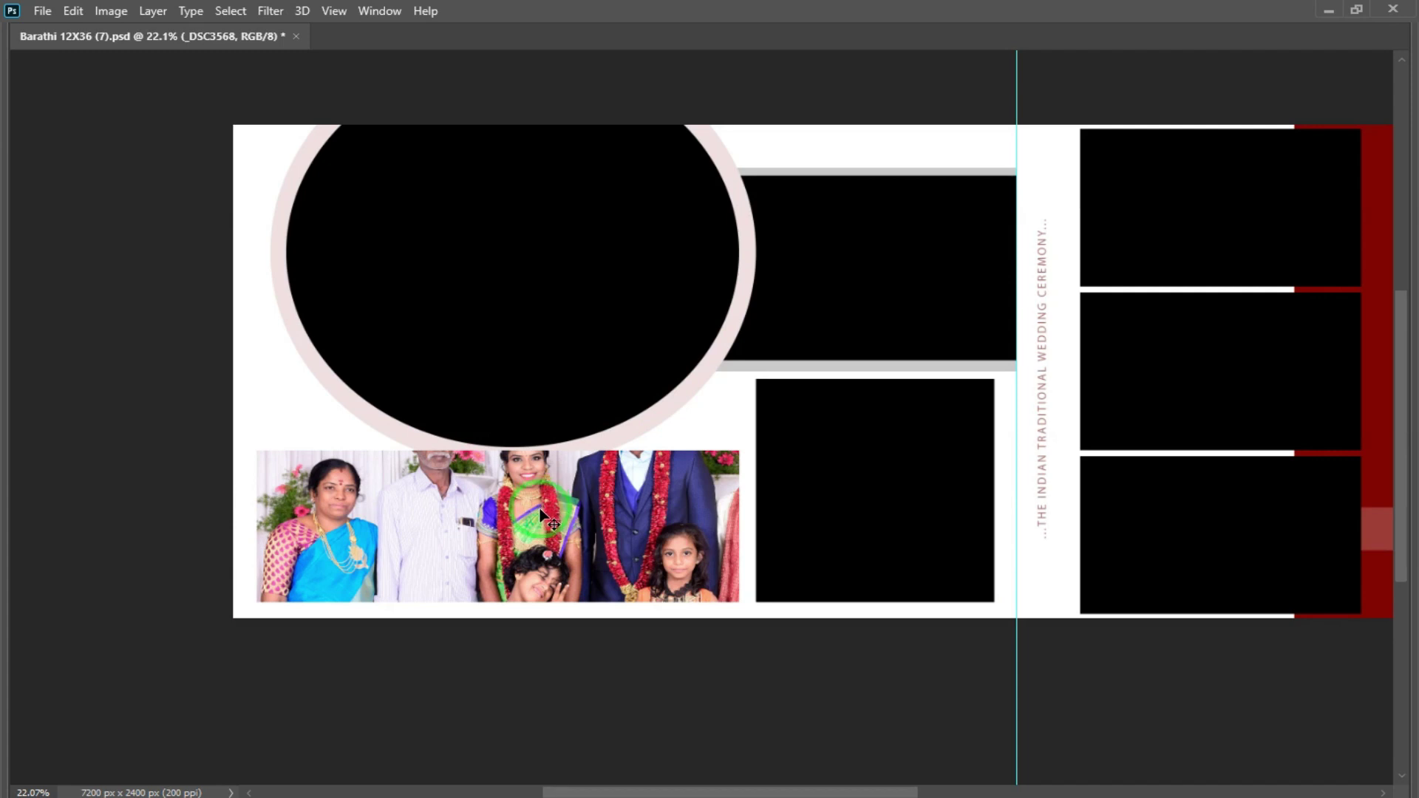
Undo the shift, release the clipping mask, and select the _DSC3568 layer above Color Fill 2.
{"action": "key", "text": "Tab"}
{"action": "key", "text": "ctrl+z"}
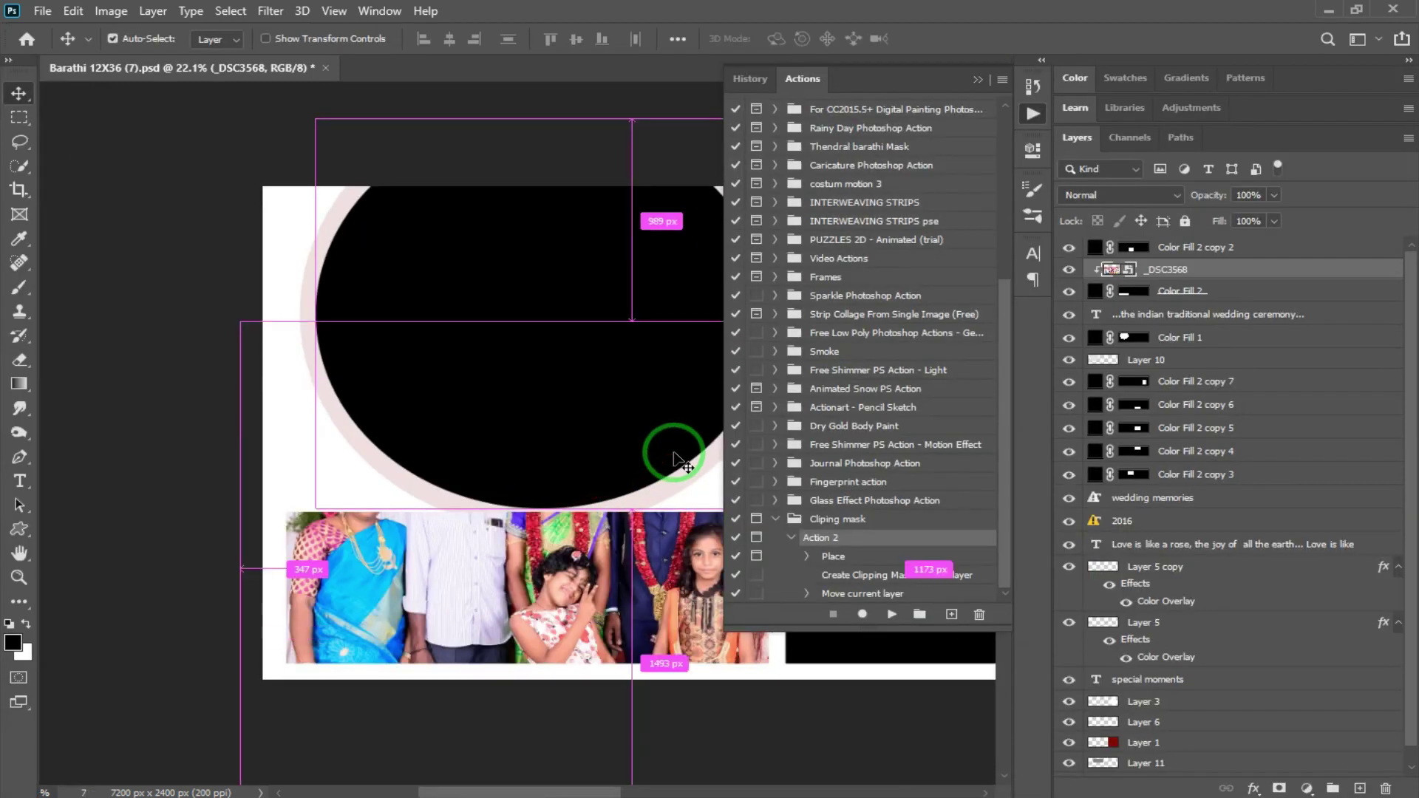
{"action": "left_click", "coordinate": [983, 79]}
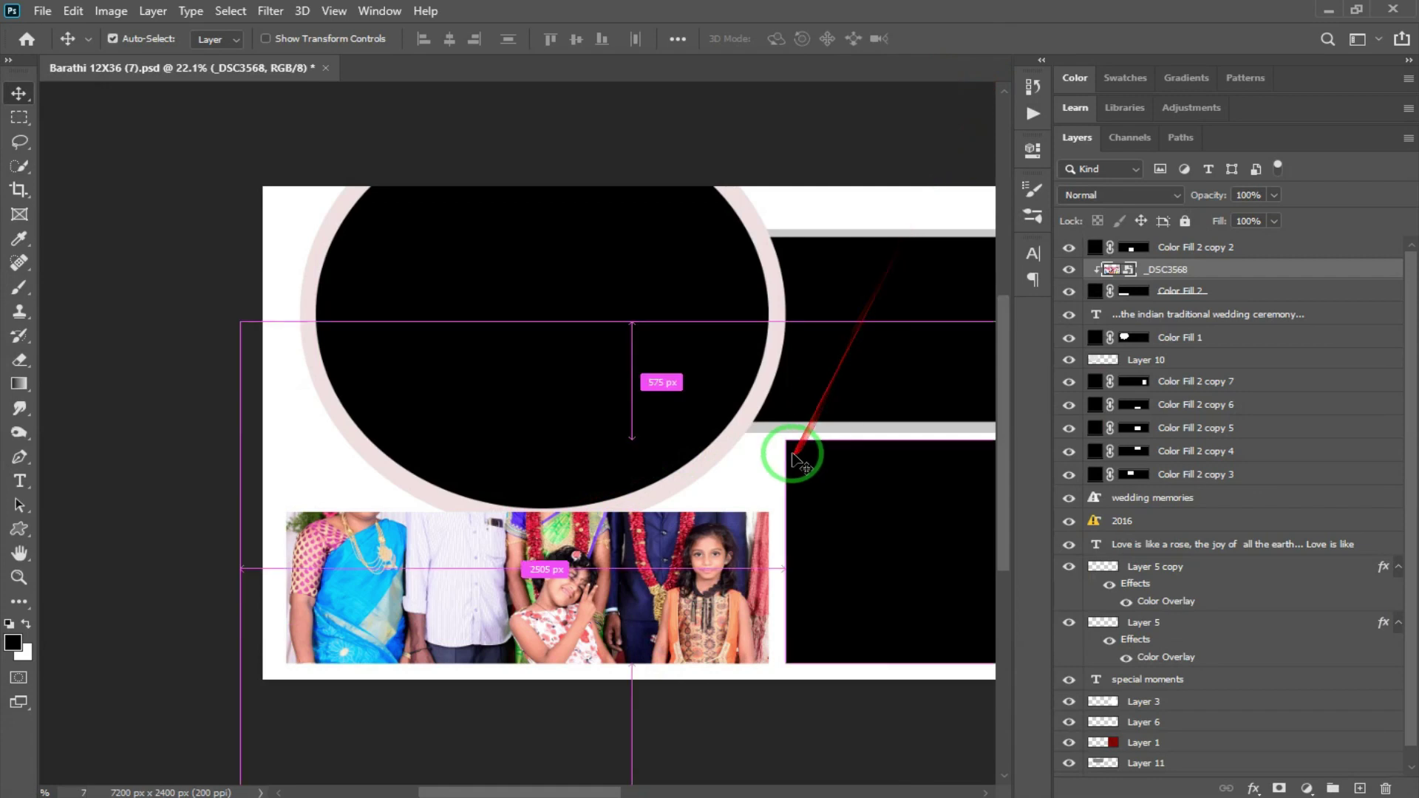
{"action": "key", "text": "ctrl+alt+g"}
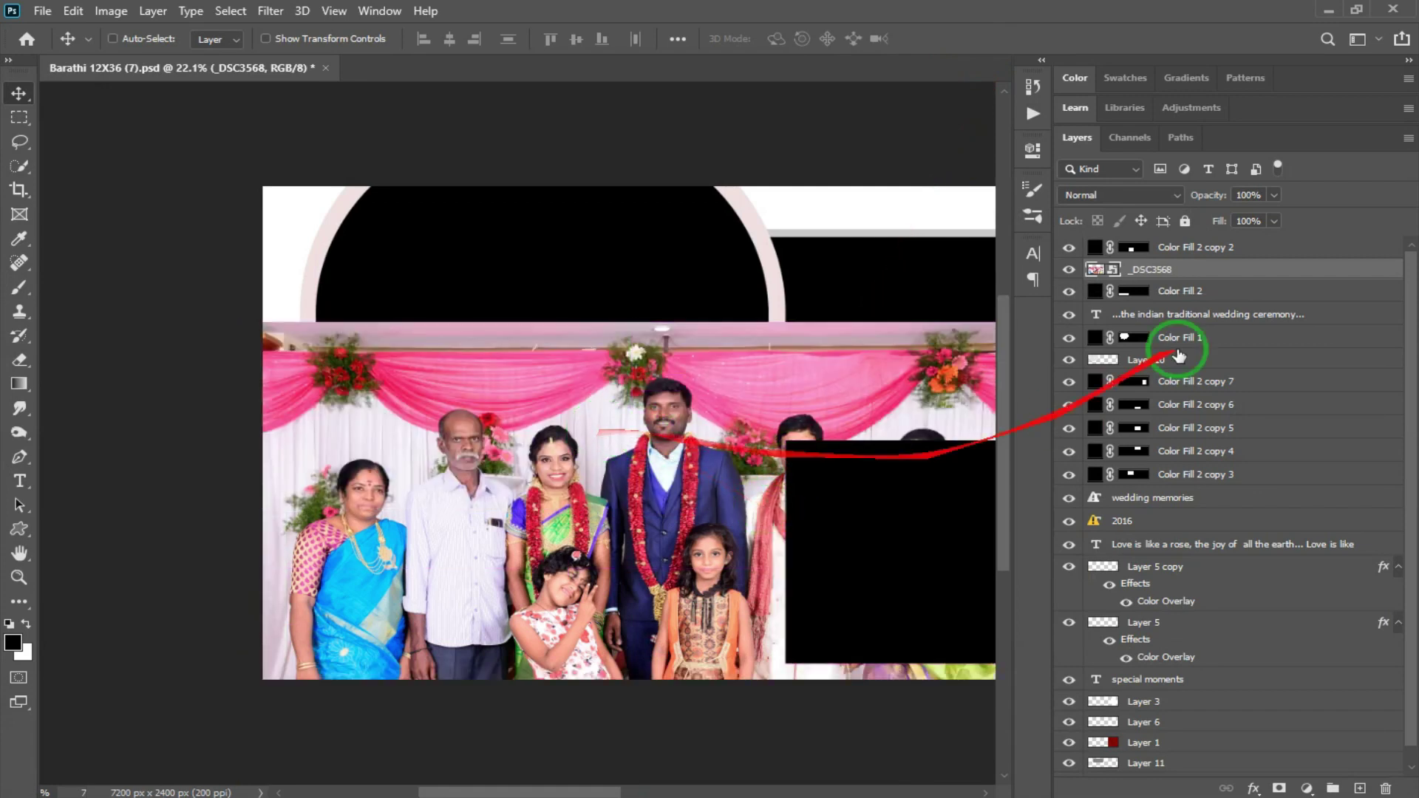
{"action": "left_click_drag", "start_coordinate": [1183, 296], "coordinate": [1155, 274]}
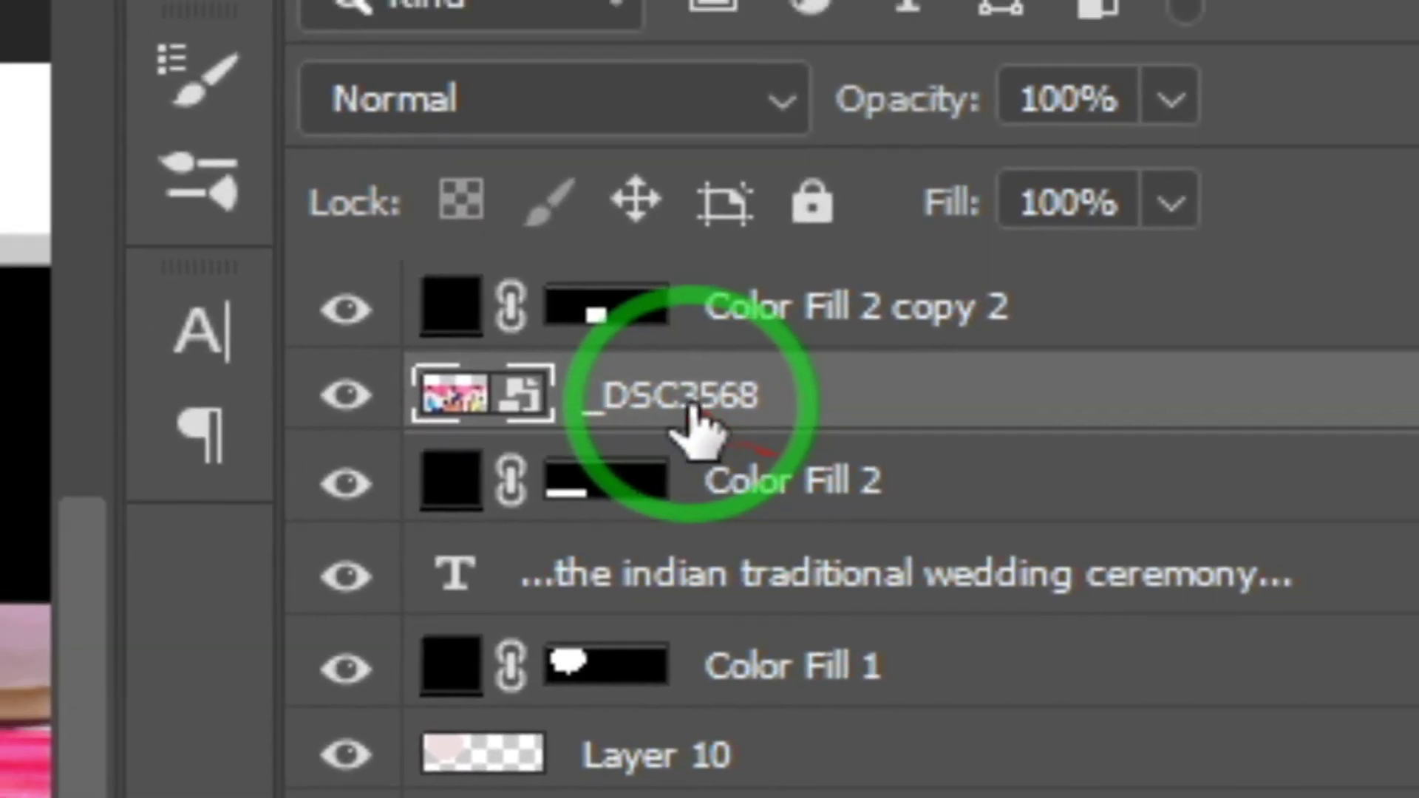
{"action": "mouse_move", "coordinate": [691, 406]}
{"action": "left_mouse_down"}
{"action": "mouse_move", "coordinate": [544, 370]}
{"action": "mouse_move", "coordinate": [677, 390]}
{"action": "left_mouse_up"}
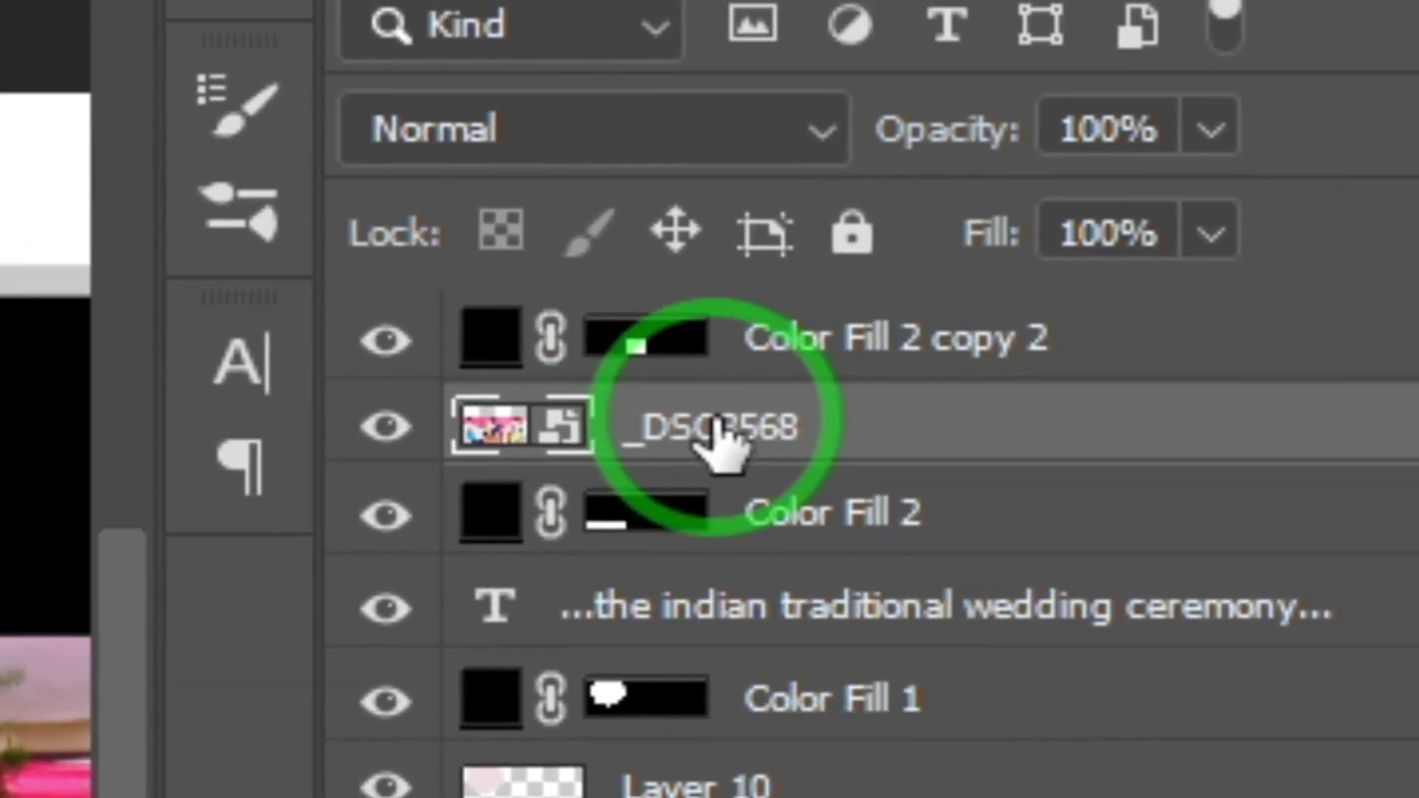
Apply Create Clipping Mask to _DSC3568 and move it down so the faces fit the frame.
{"action": "right_click", "coordinate": [716, 435]}
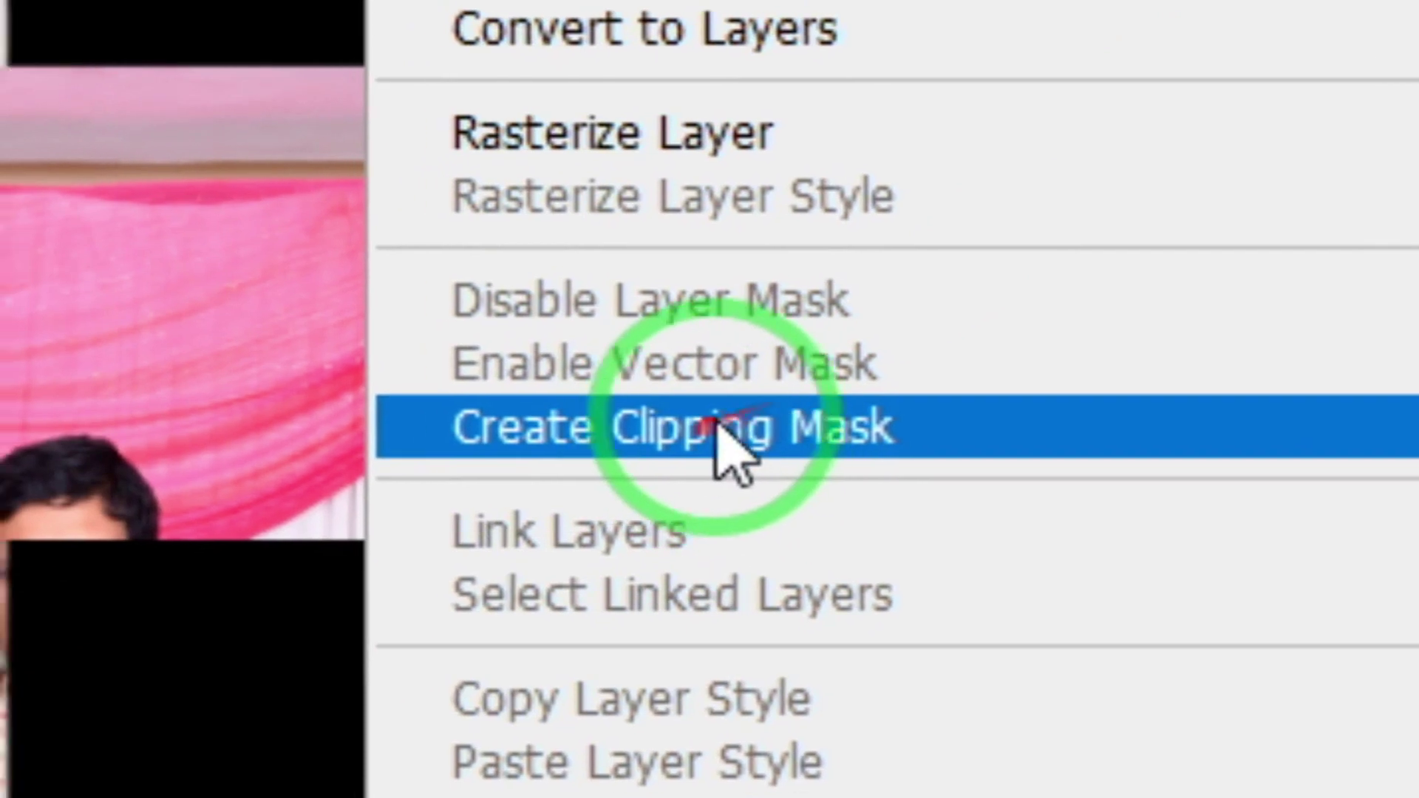
{"action": "left_click", "coordinate": [715, 430]}
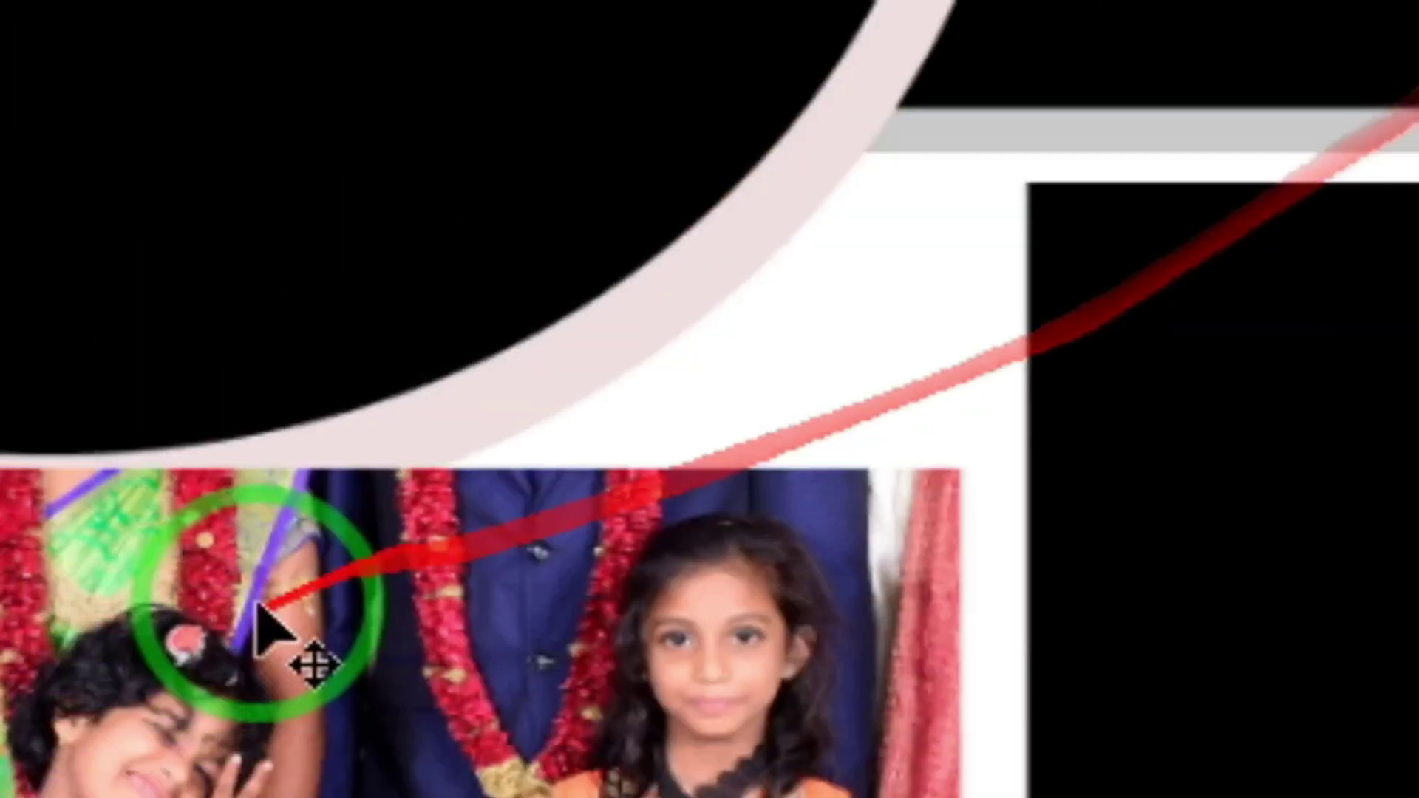
{"action": "left_click_drag", "start_coordinate": [279, 633], "coordinate": [715, 430]}
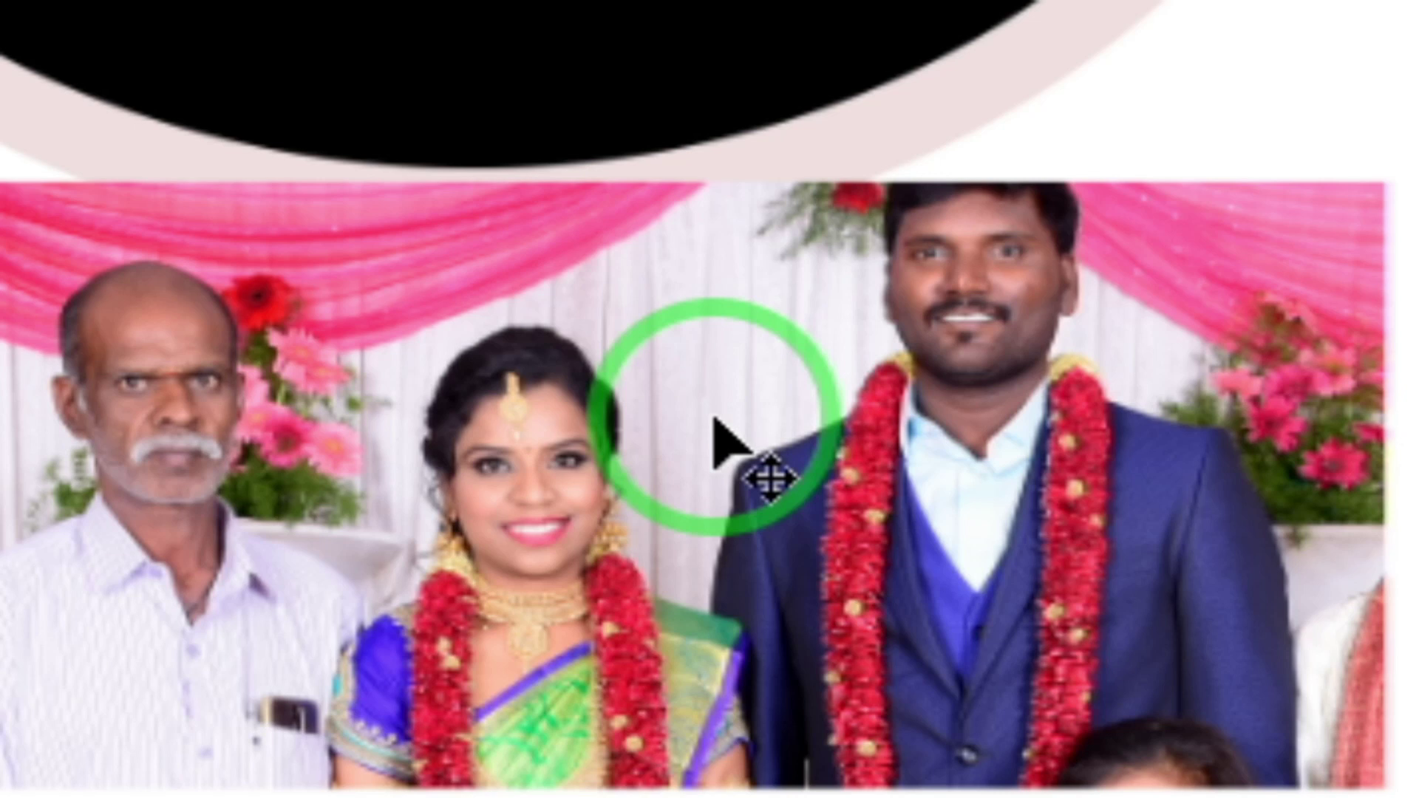
{"action": "right_click", "coordinate": [715, 422]}
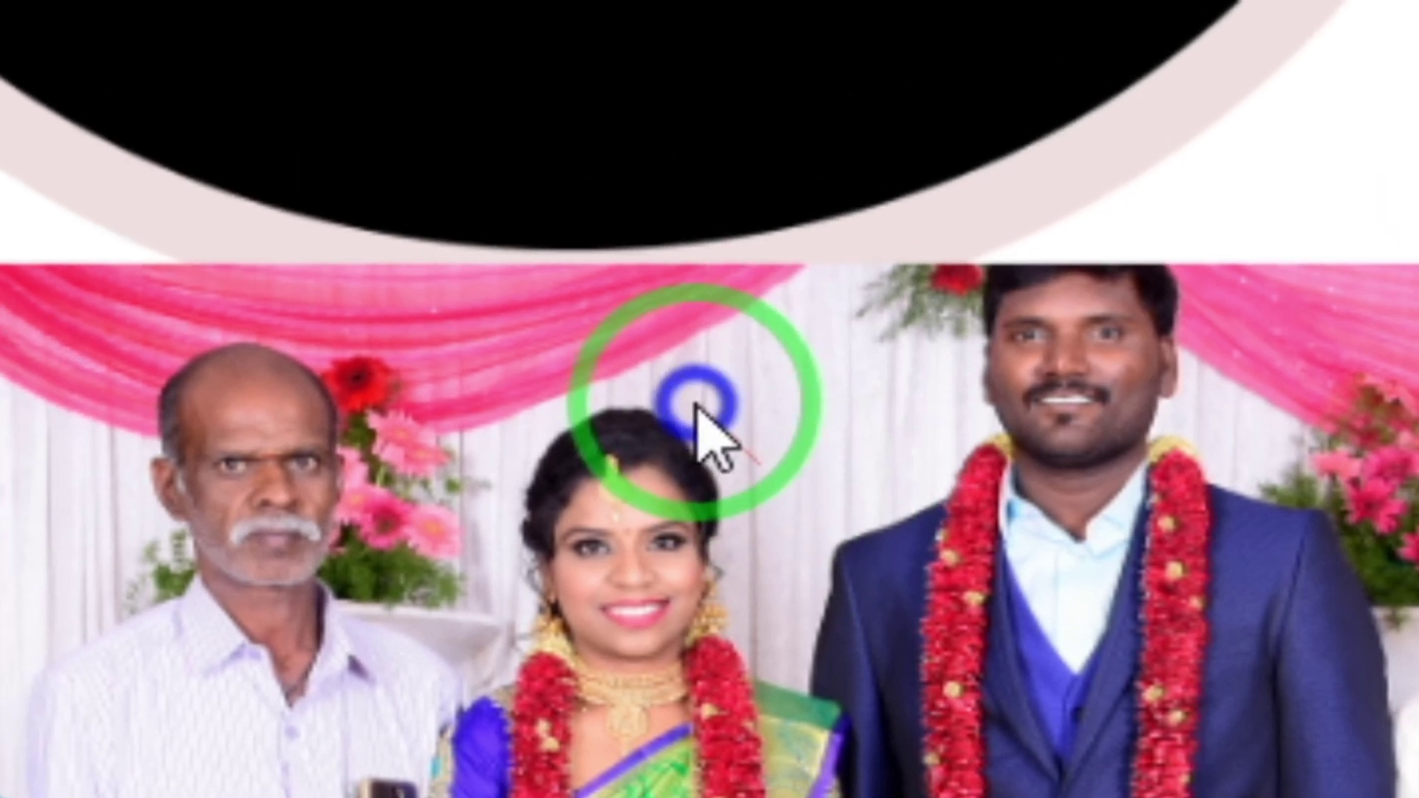
Delete the clipped _DSC3568 photo and select the Color Fill 1 circle frame layer.
{"action": "left_click", "coordinate": [721, 438]}
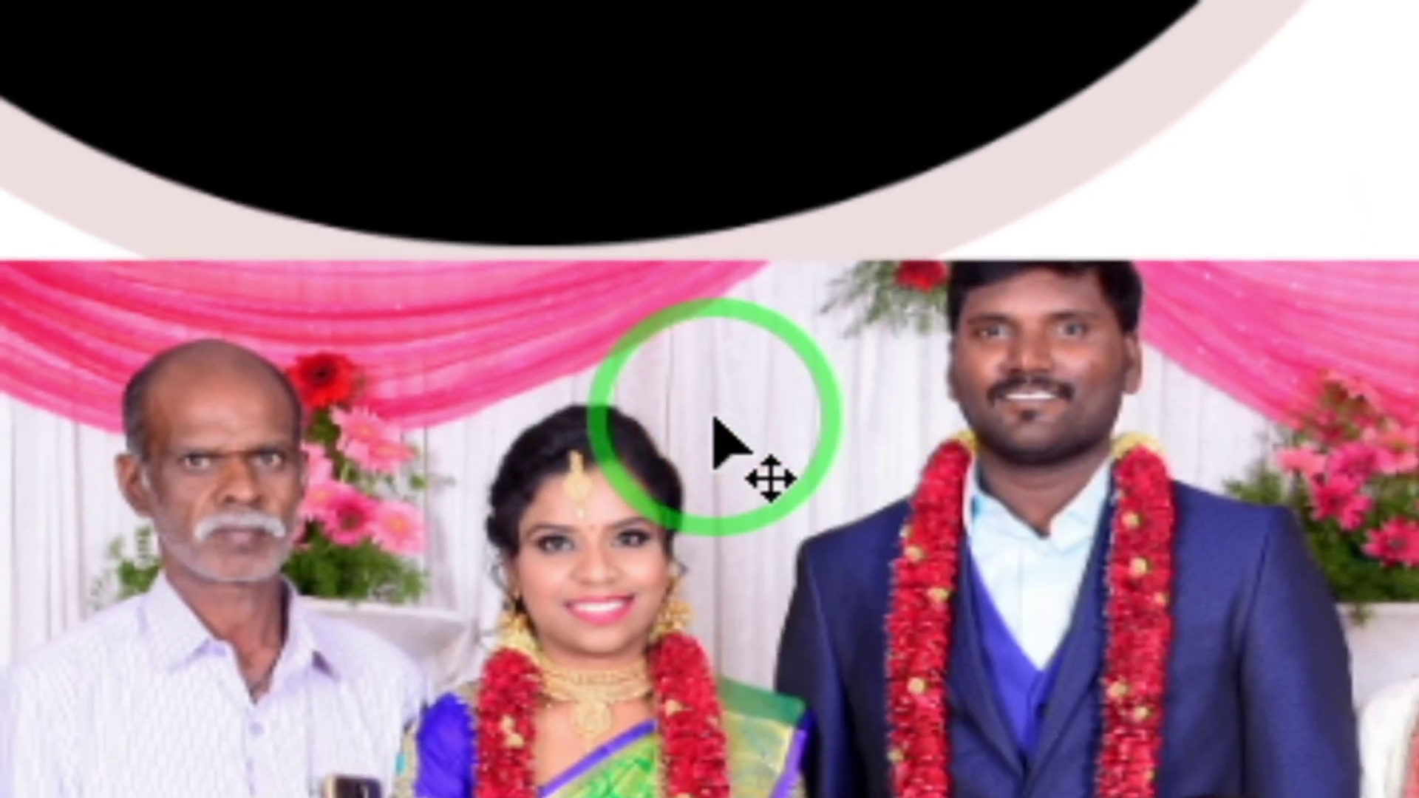
{"action": "key", "text": "Delete"}
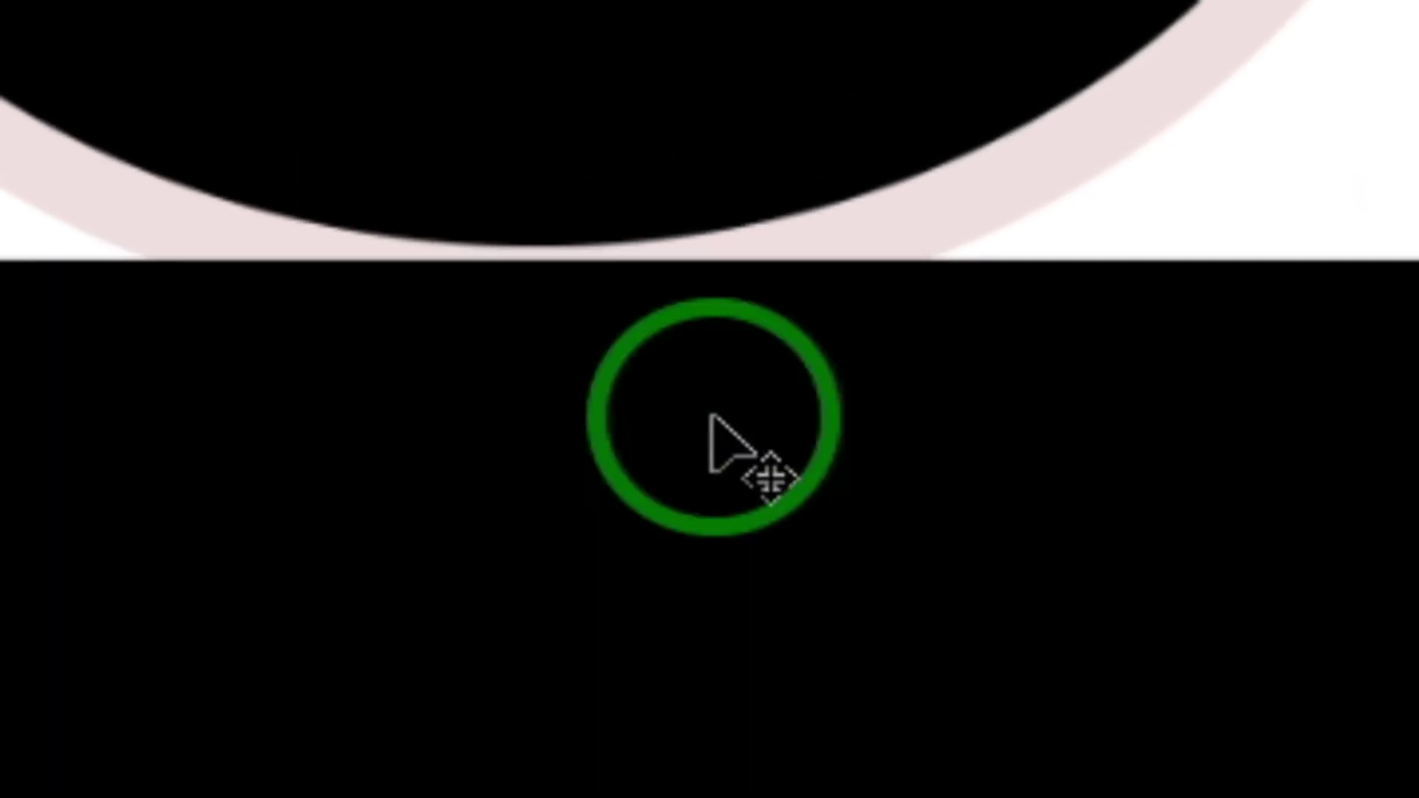
{"action": "right_click", "coordinate": [704, 411]}
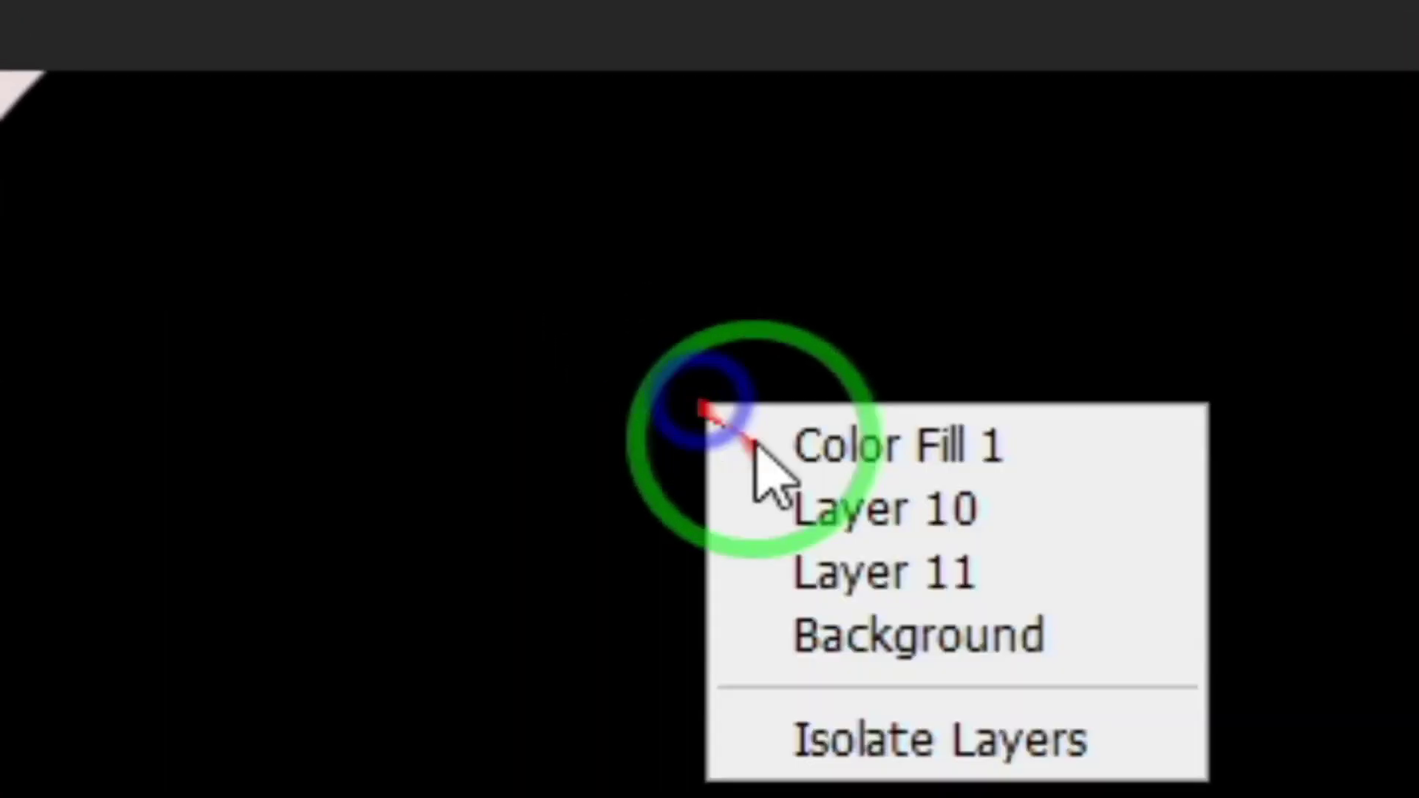
{"action": "left_click", "coordinate": [713, 386]}
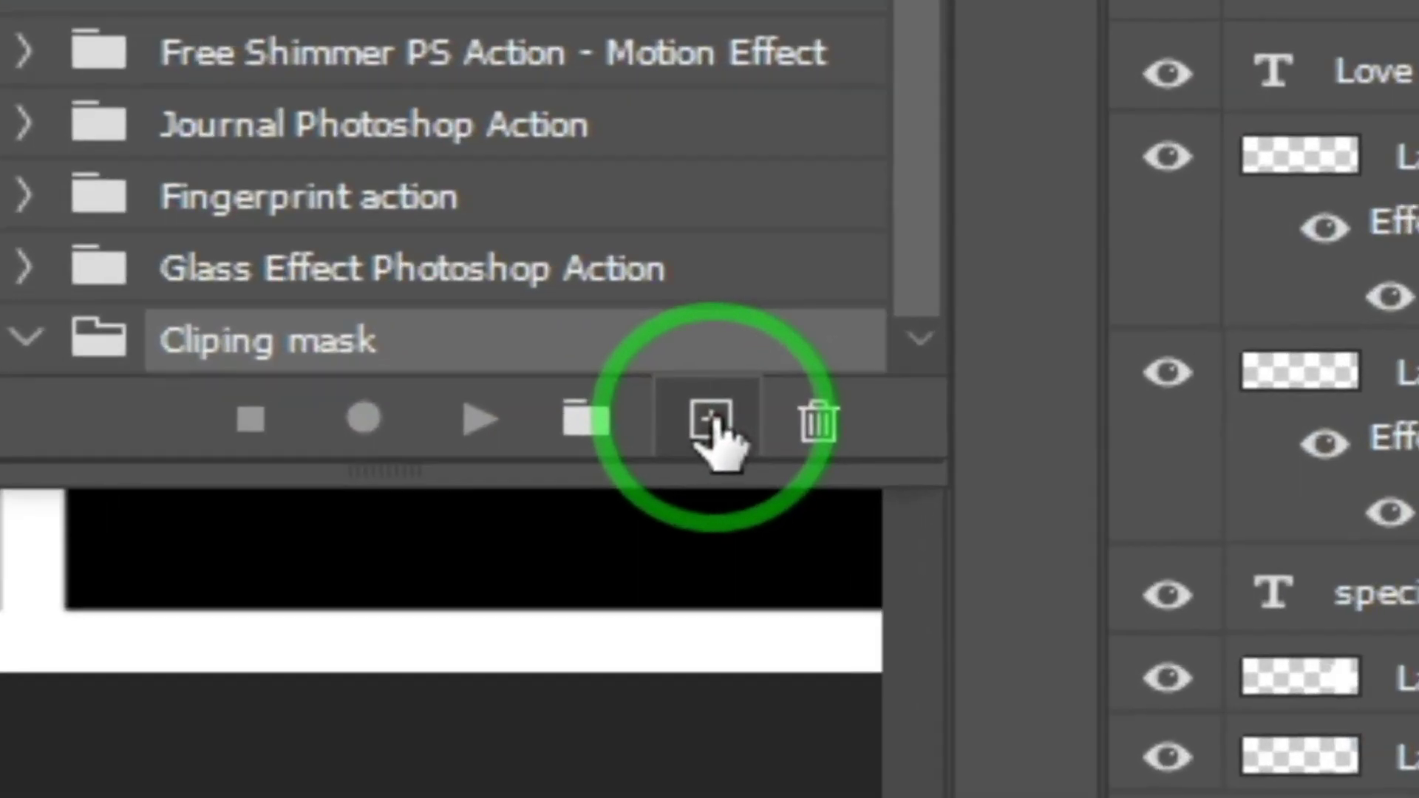
Create a new 'Cliping mask' action with shortcut Shift+Ctrl+F7 and start recording.
{"action": "left_click", "coordinate": [724, 414]}
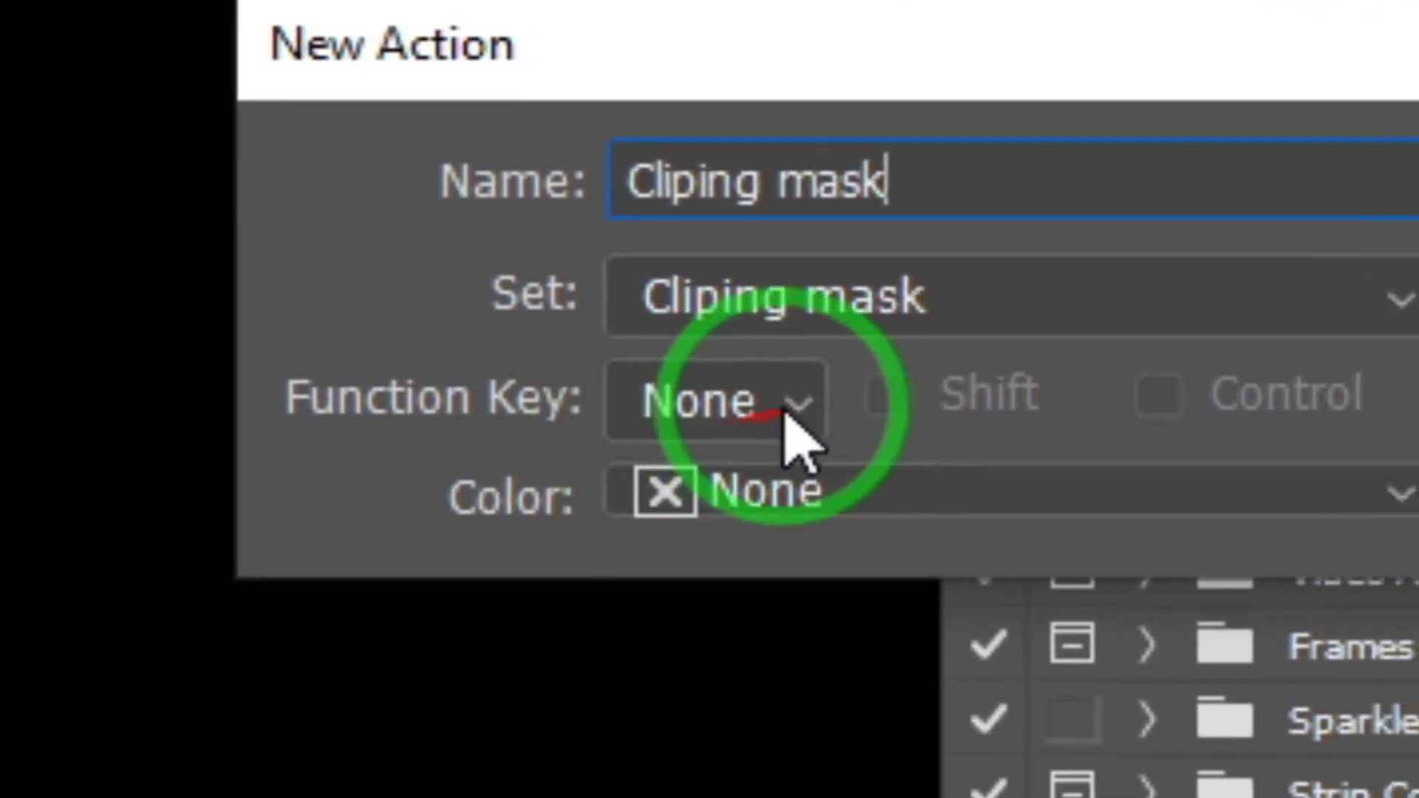
{"action": "left_click", "coordinate": [703, 492]}
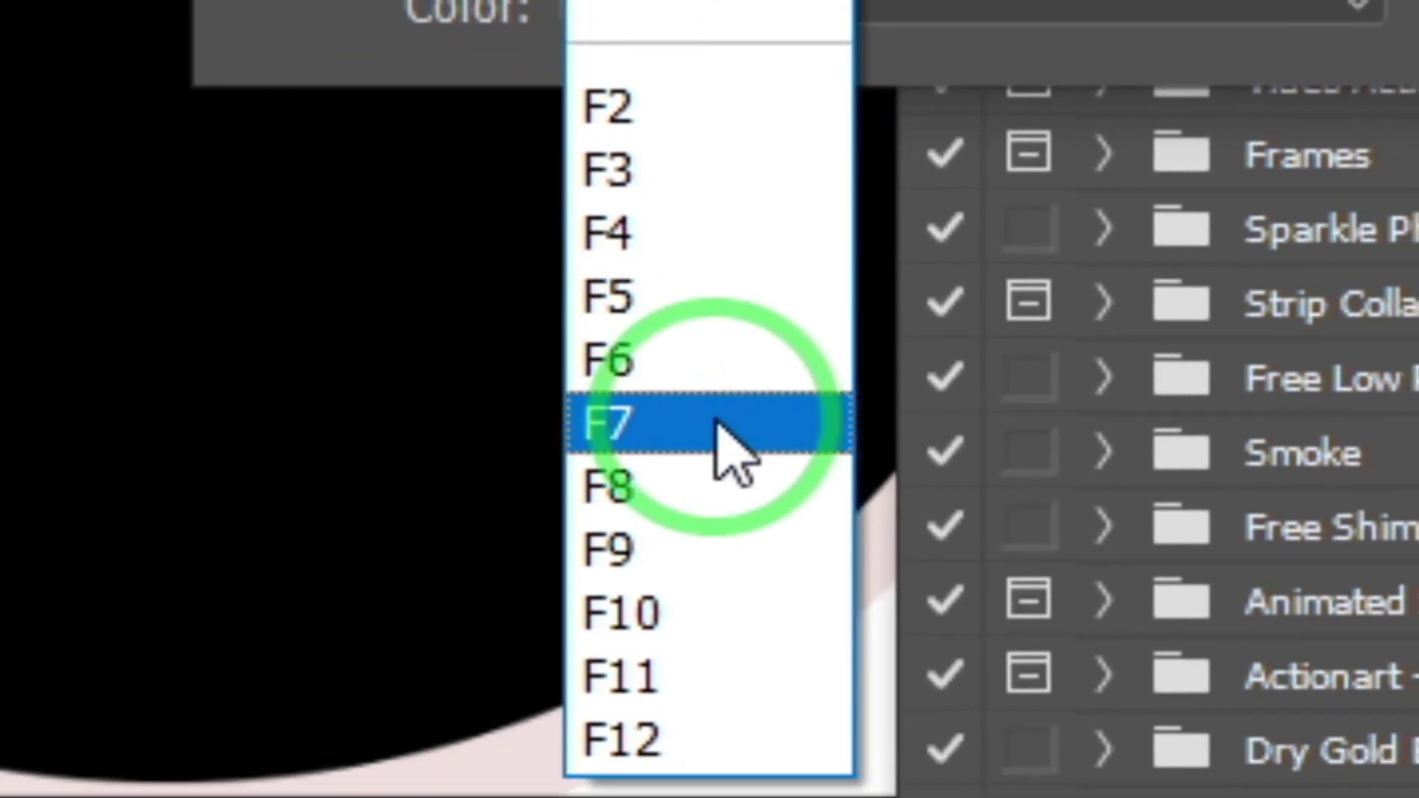
{"action": "left_click", "coordinate": [729, 440]}
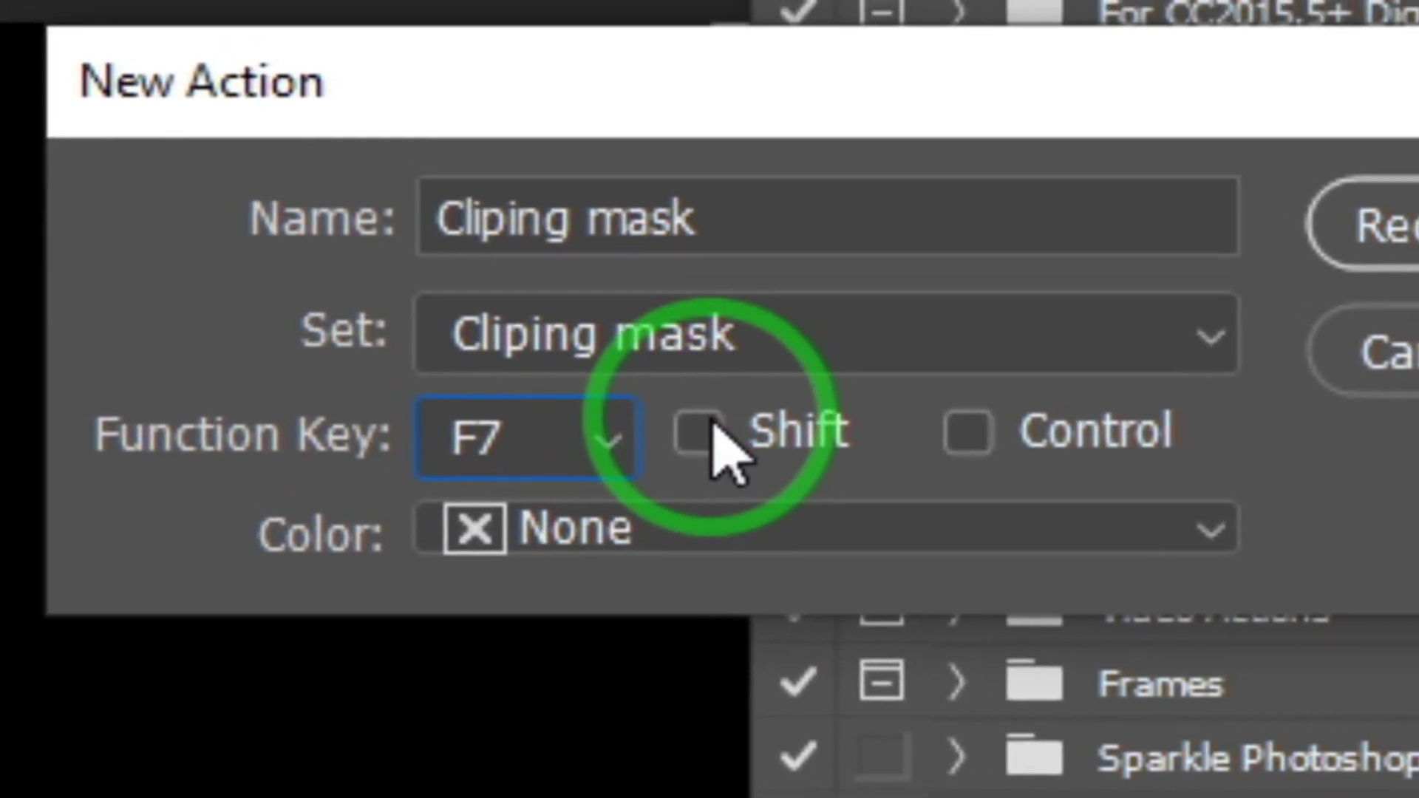
{"action": "left_click", "coordinate": [659, 387]}
{"action": "left_click", "coordinate": [928, 387]}
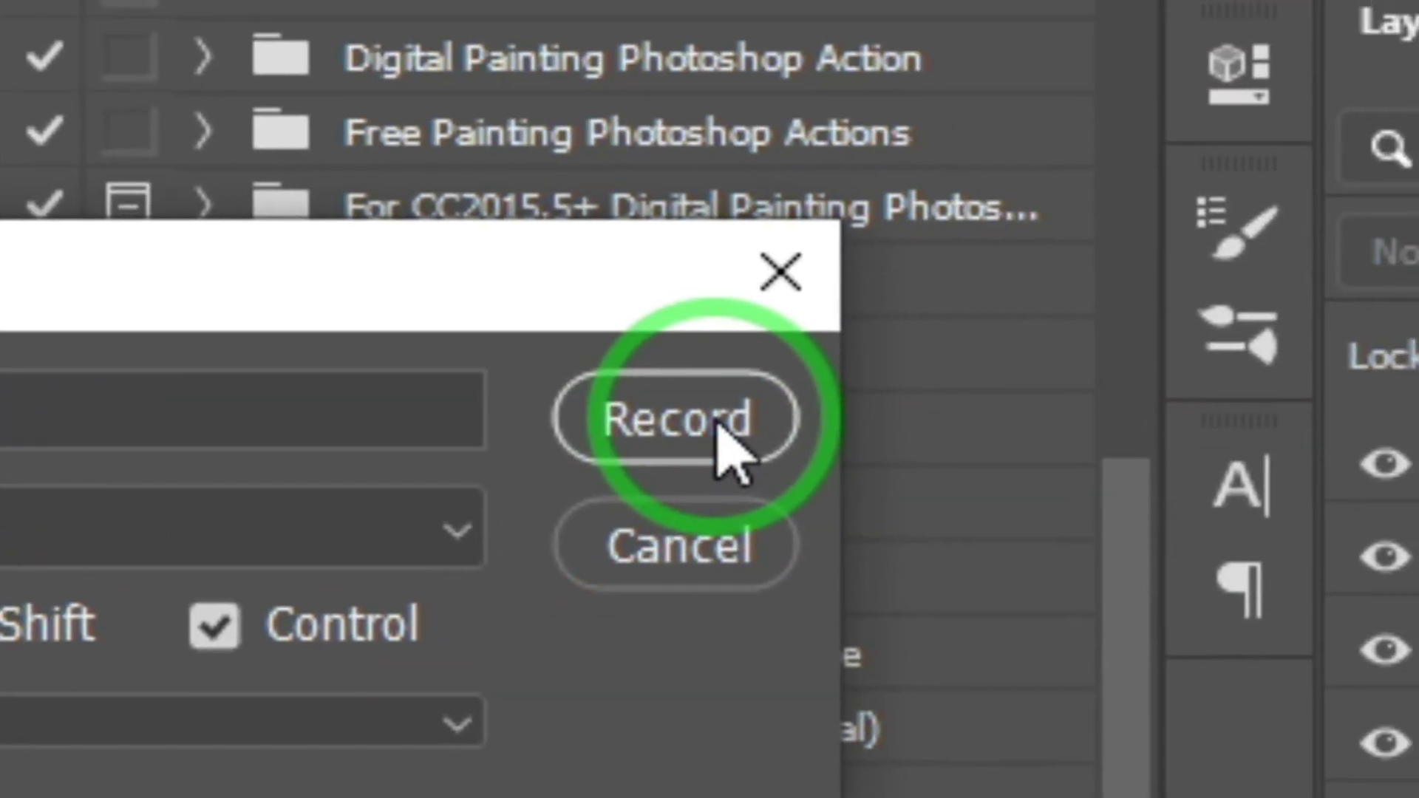
{"action": "left_click", "coordinate": [723, 425]}
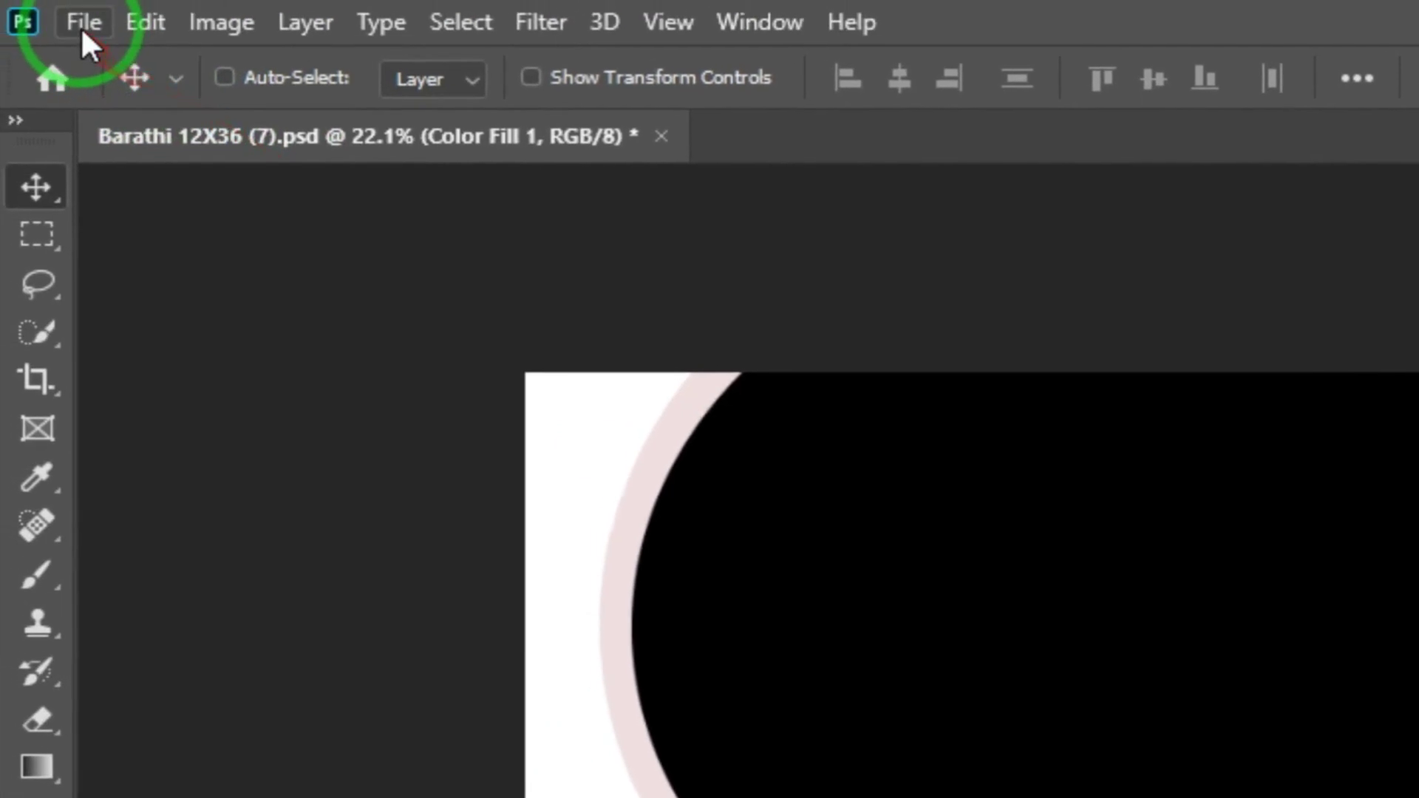
Place the _DSC3617 bride photo from Sample photos as a linked layer.
{"action": "left_click", "coordinate": [82, 24]}
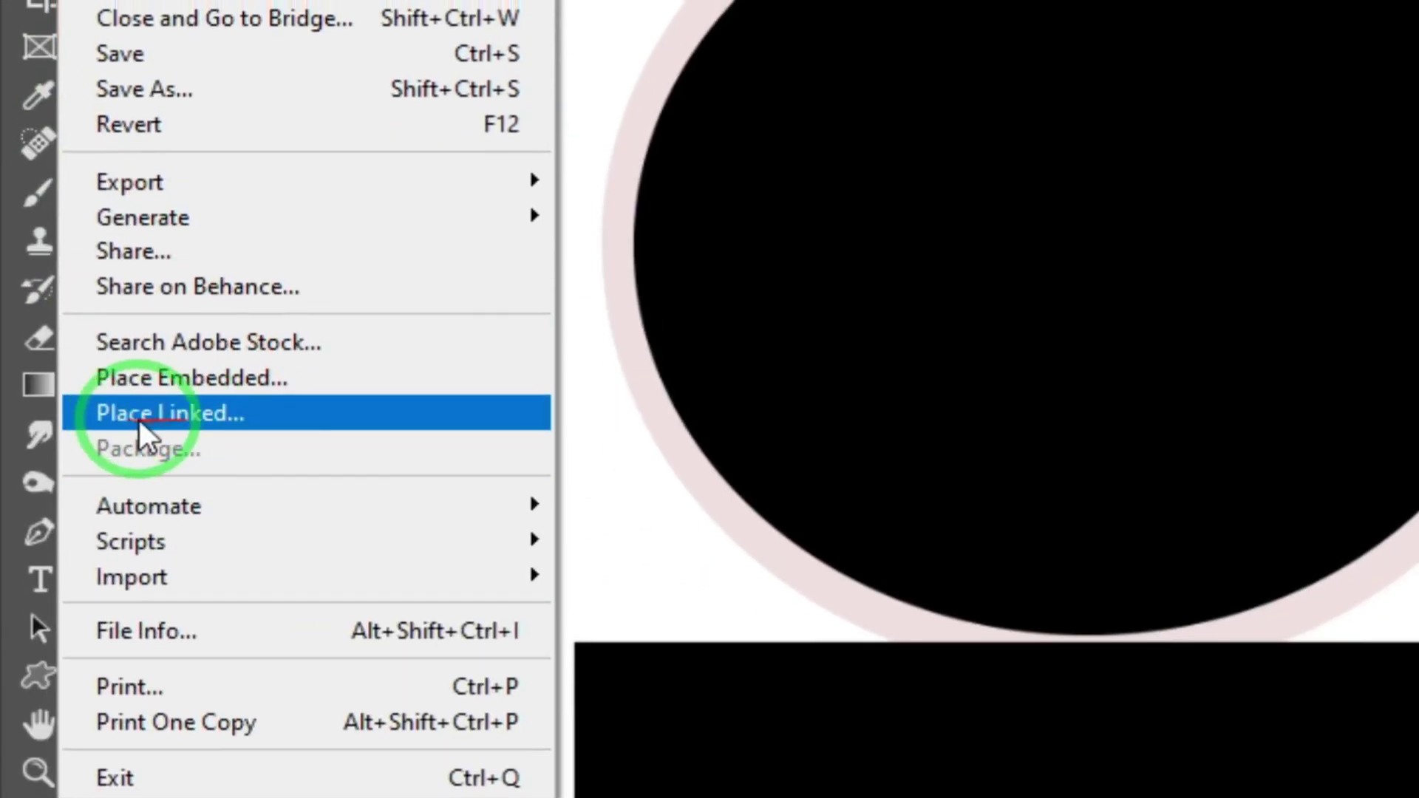
{"action": "left_click", "coordinate": [177, 434]}
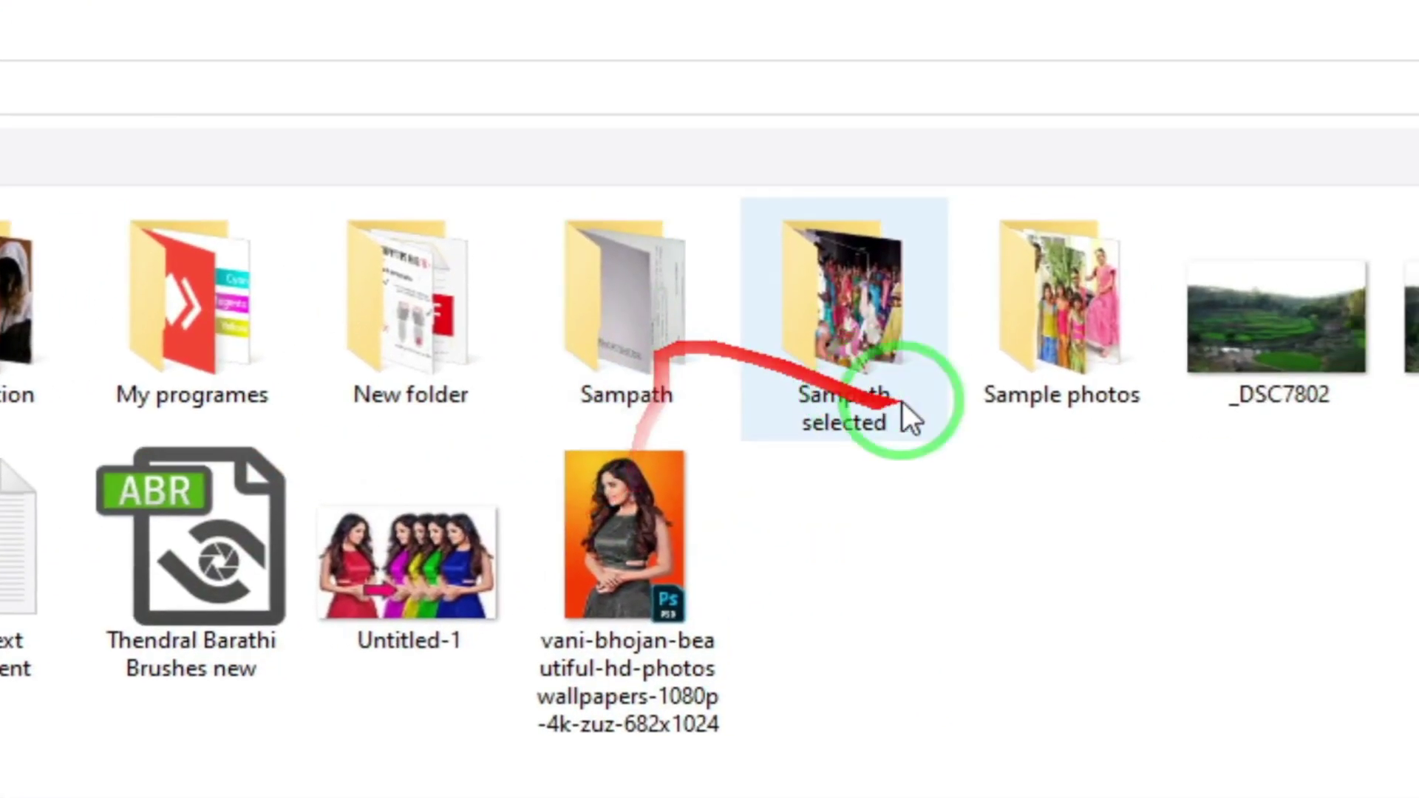
{"action": "double_click", "coordinate": [1050, 393]}
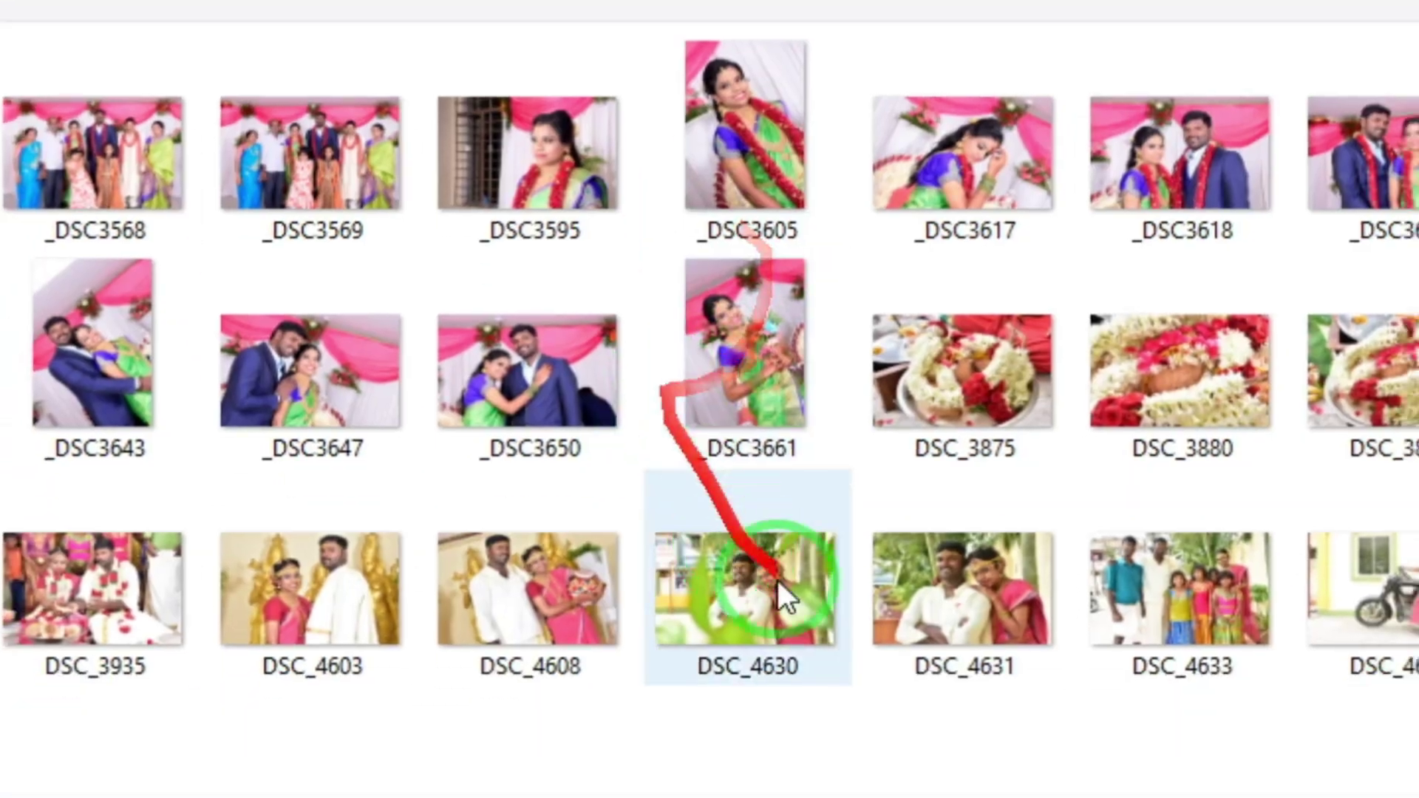
{"action": "left_click", "coordinate": [1201, 592]}
{"action": "left_click", "coordinate": [997, 141]}
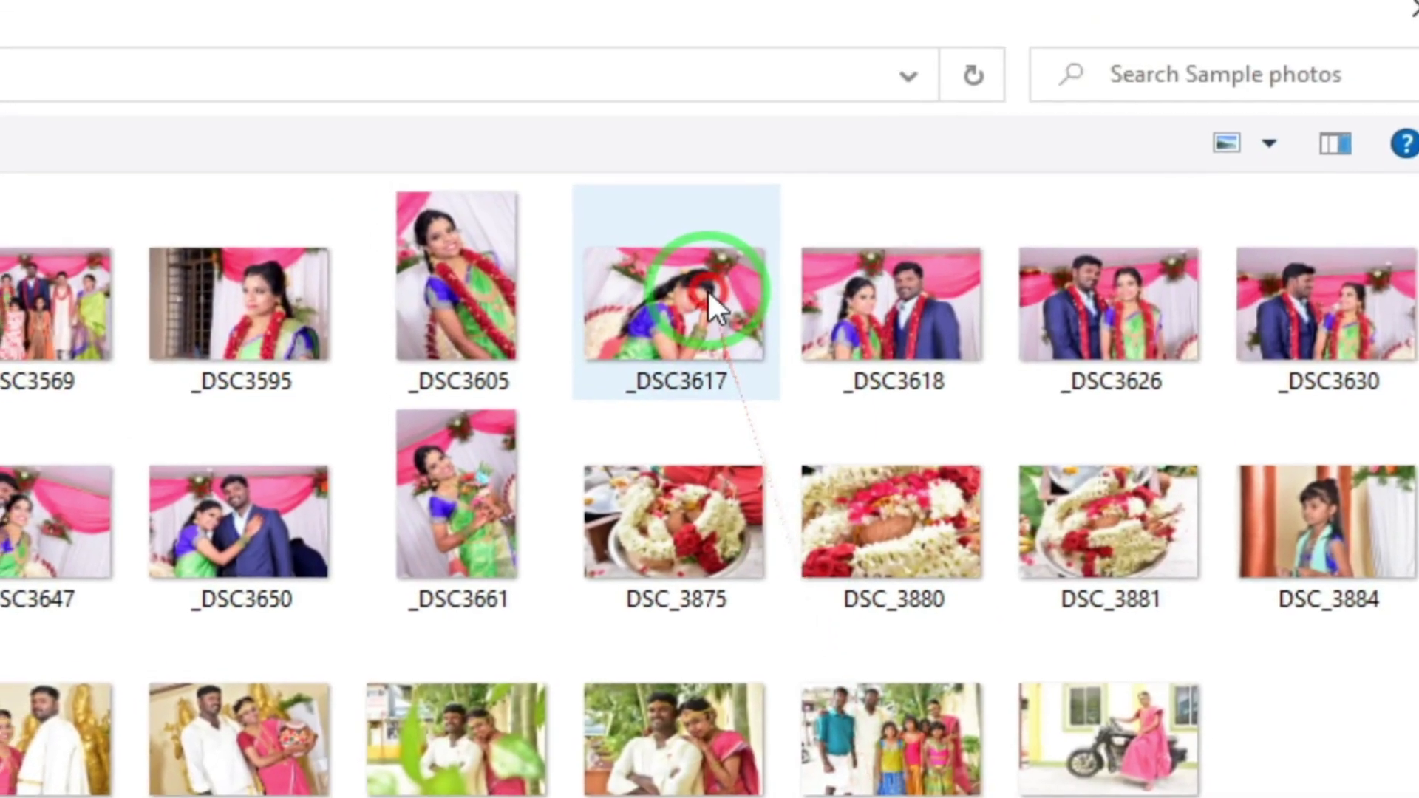
{"action": "double_click", "coordinate": [708, 296]}
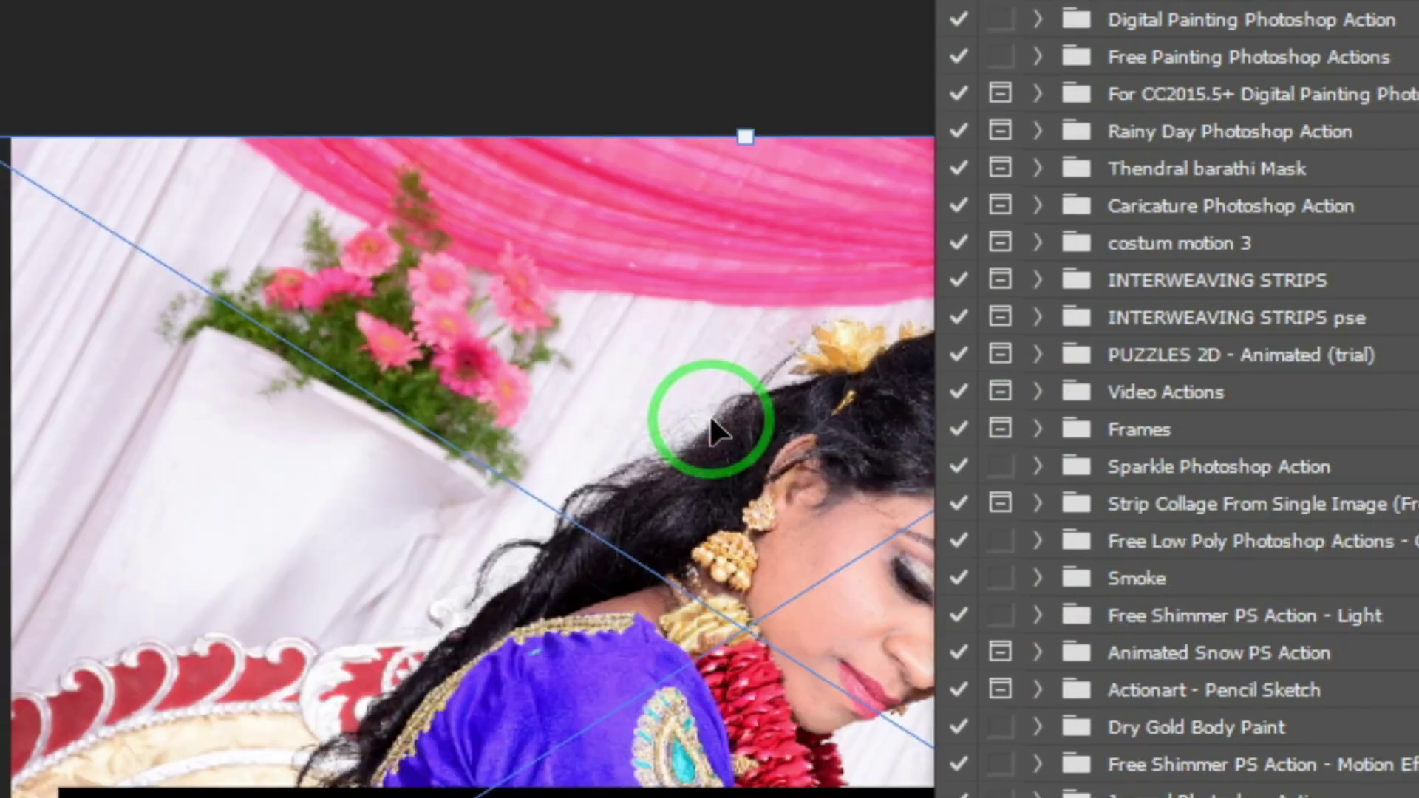
Scale the bride photo to about 77% and position it over the circle frame.
{"action": "left_click_drag", "start_coordinate": [607, 360], "coordinate": [506, 245]}
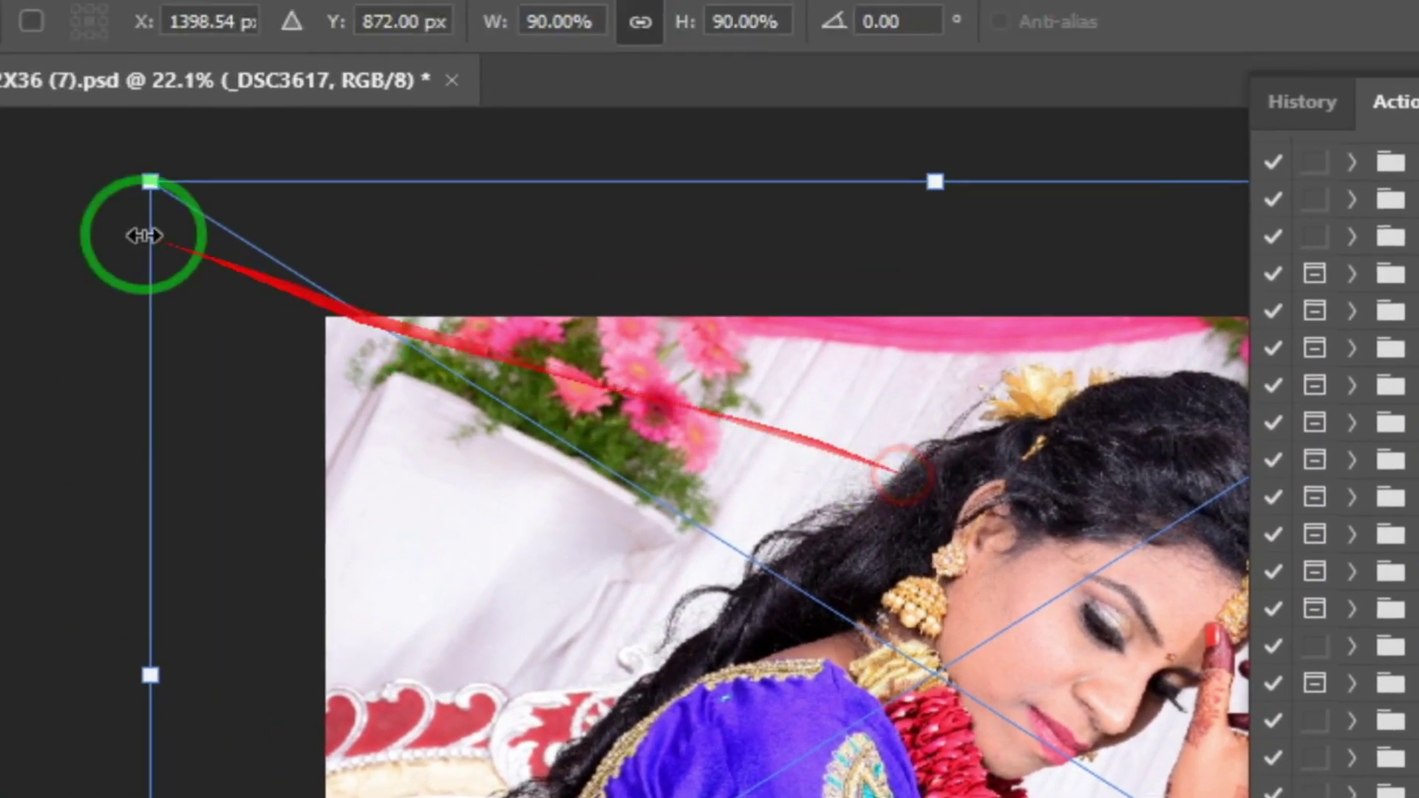
{"action": "left_click_drag", "start_coordinate": [333, 238], "coordinate": [460, 327]}
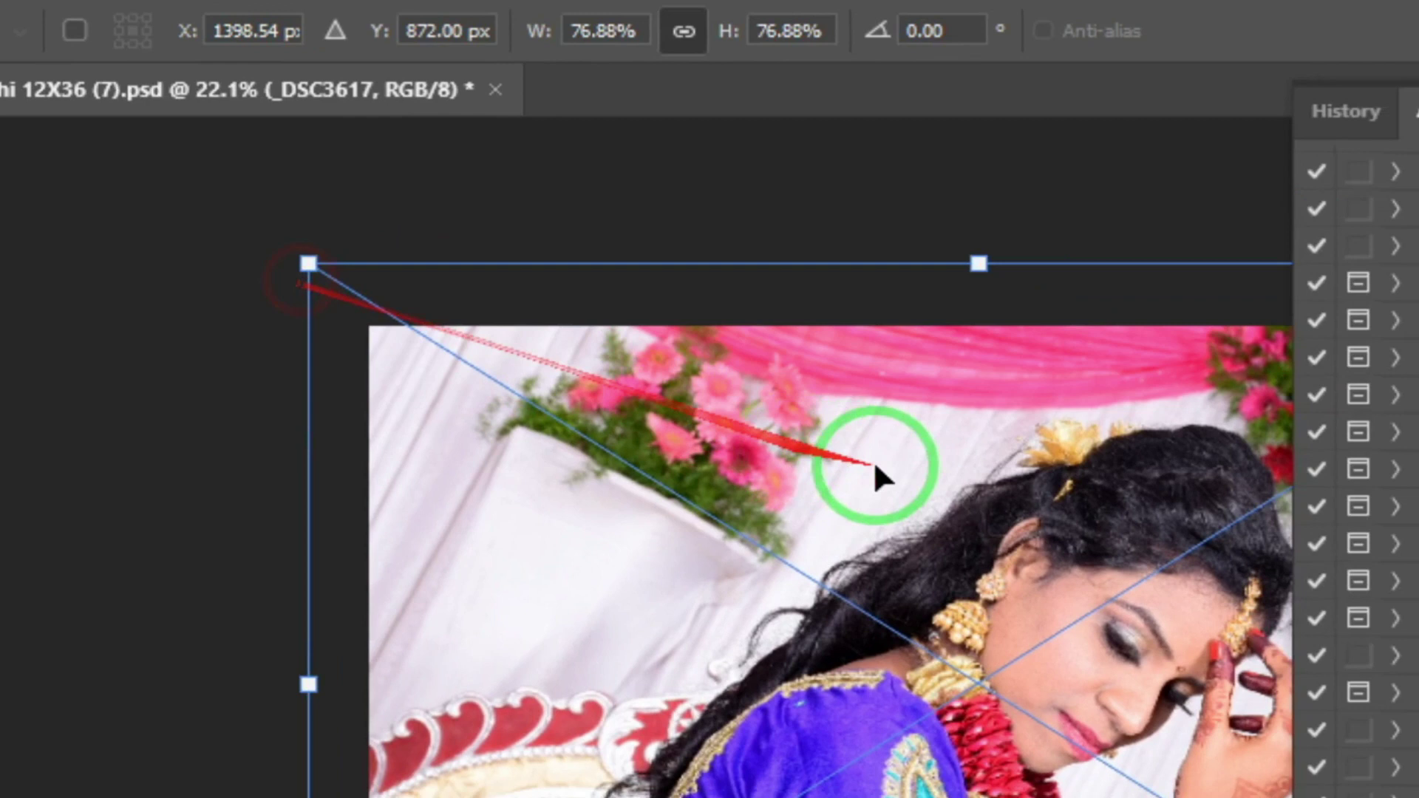
{"action": "left_click_drag", "start_coordinate": [1046, 508], "coordinate": [1048, 494]}
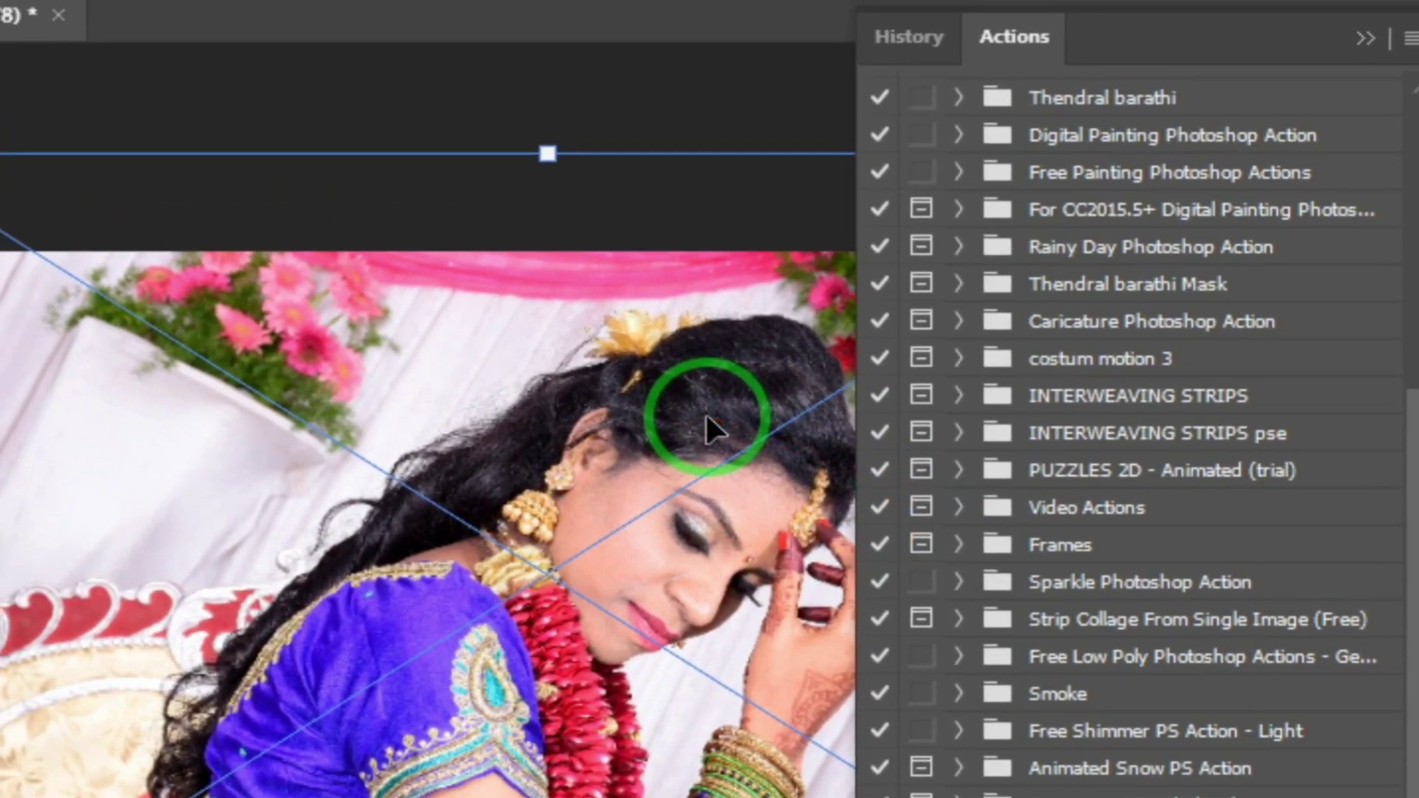
{"action": "key", "text": "Return"}
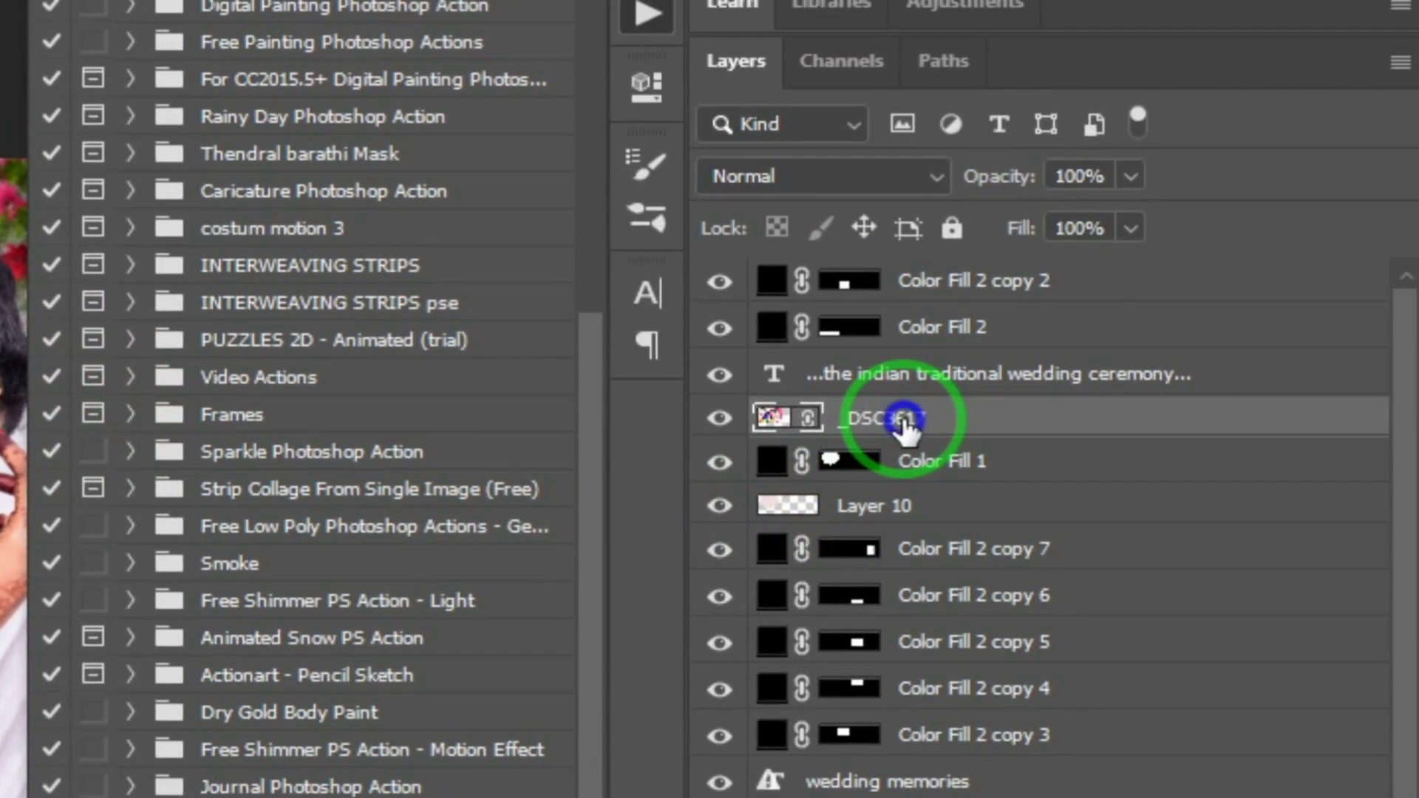
Clip _DSC3617 into the circle frame and stop recording the Cliping mask action.
{"action": "right_click", "coordinate": [903, 419]}
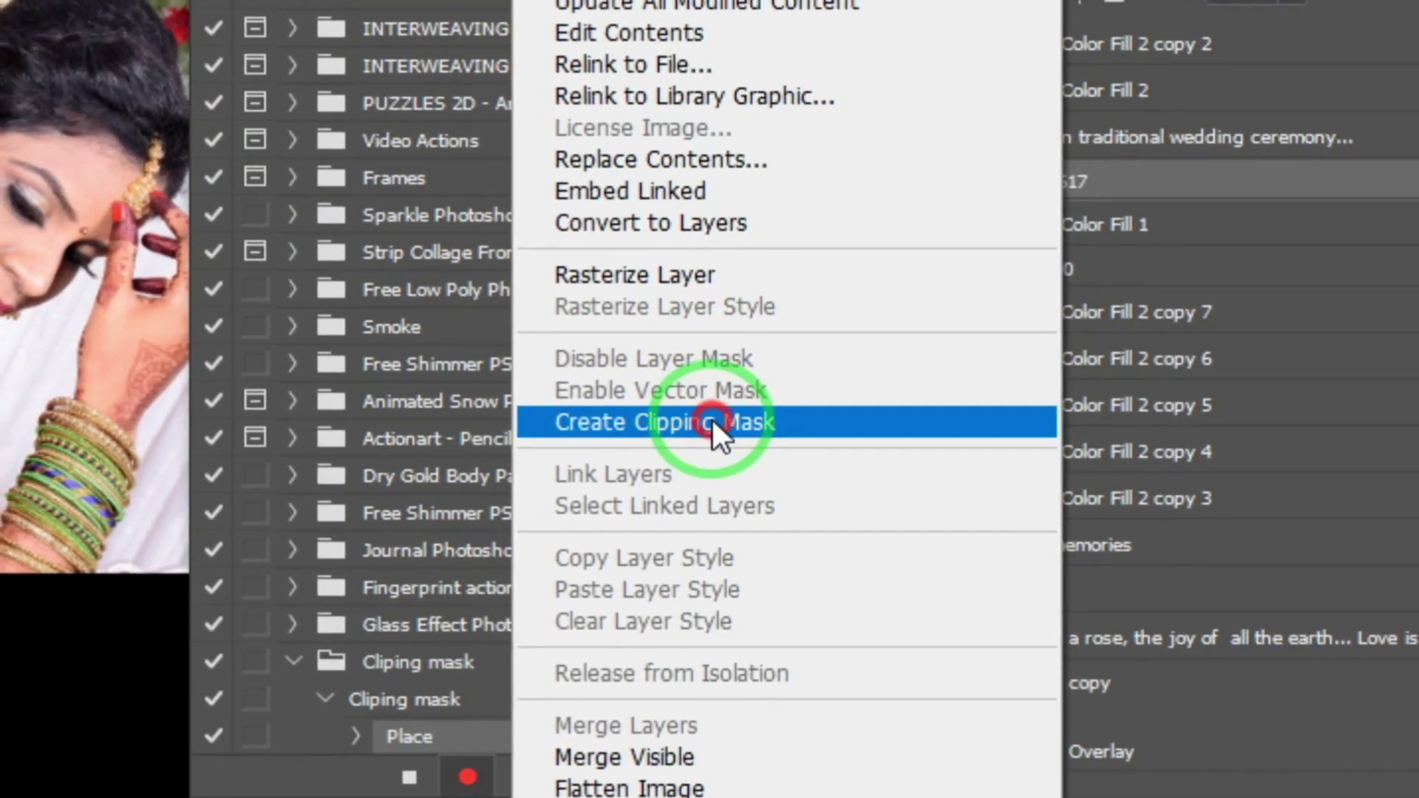
{"action": "left_click", "coordinate": [713, 419]}
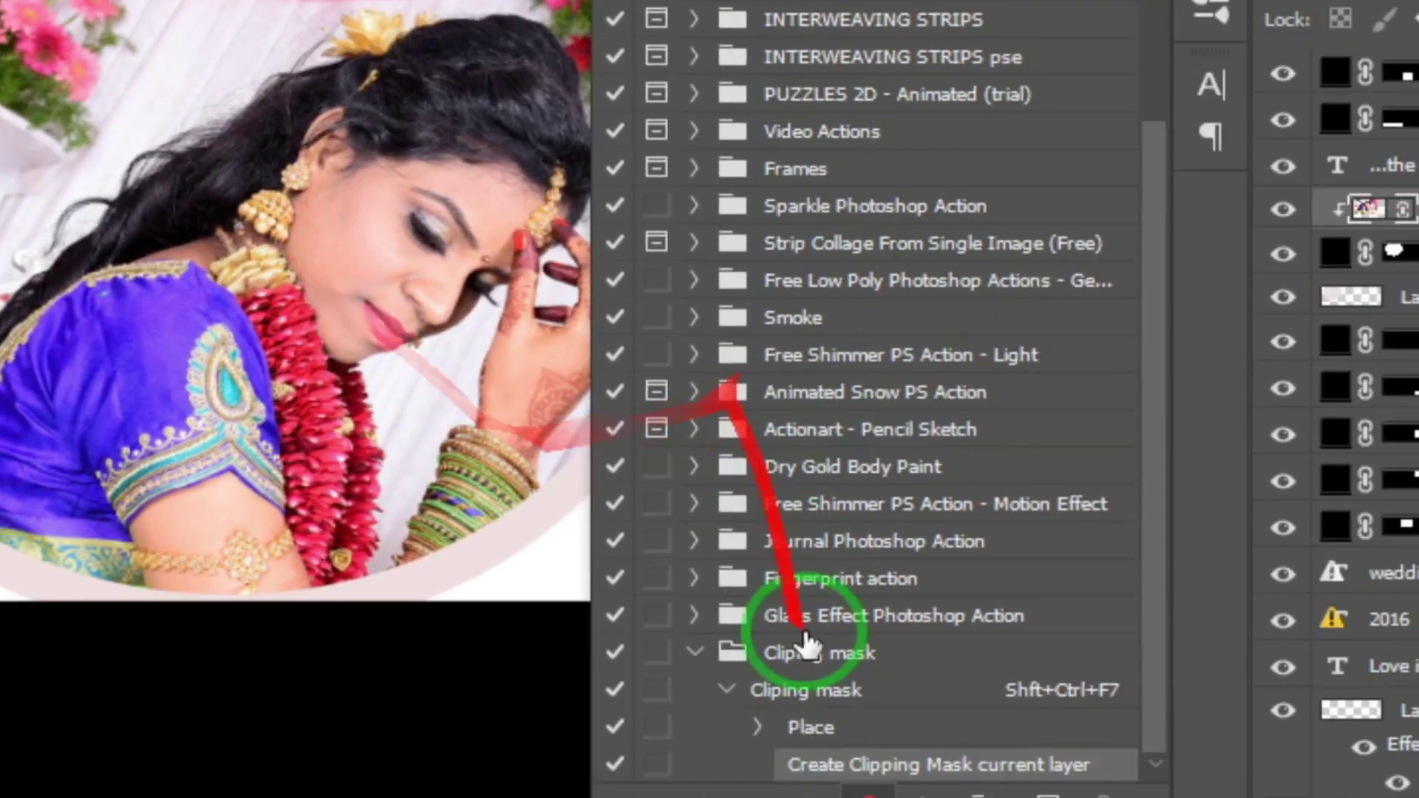
{"action": "left_click", "coordinate": [717, 453]}
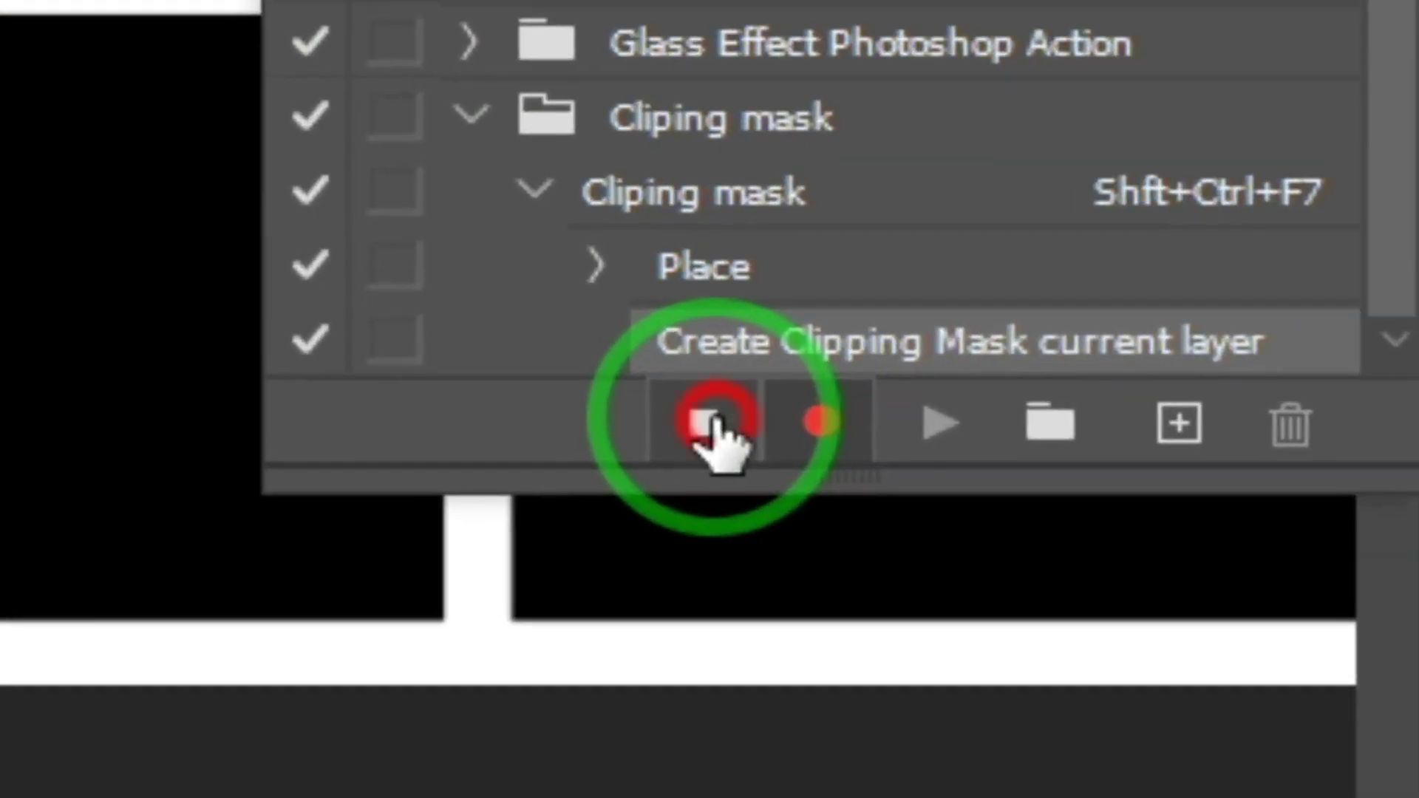
{"action": "left_click", "coordinate": [707, 424]}
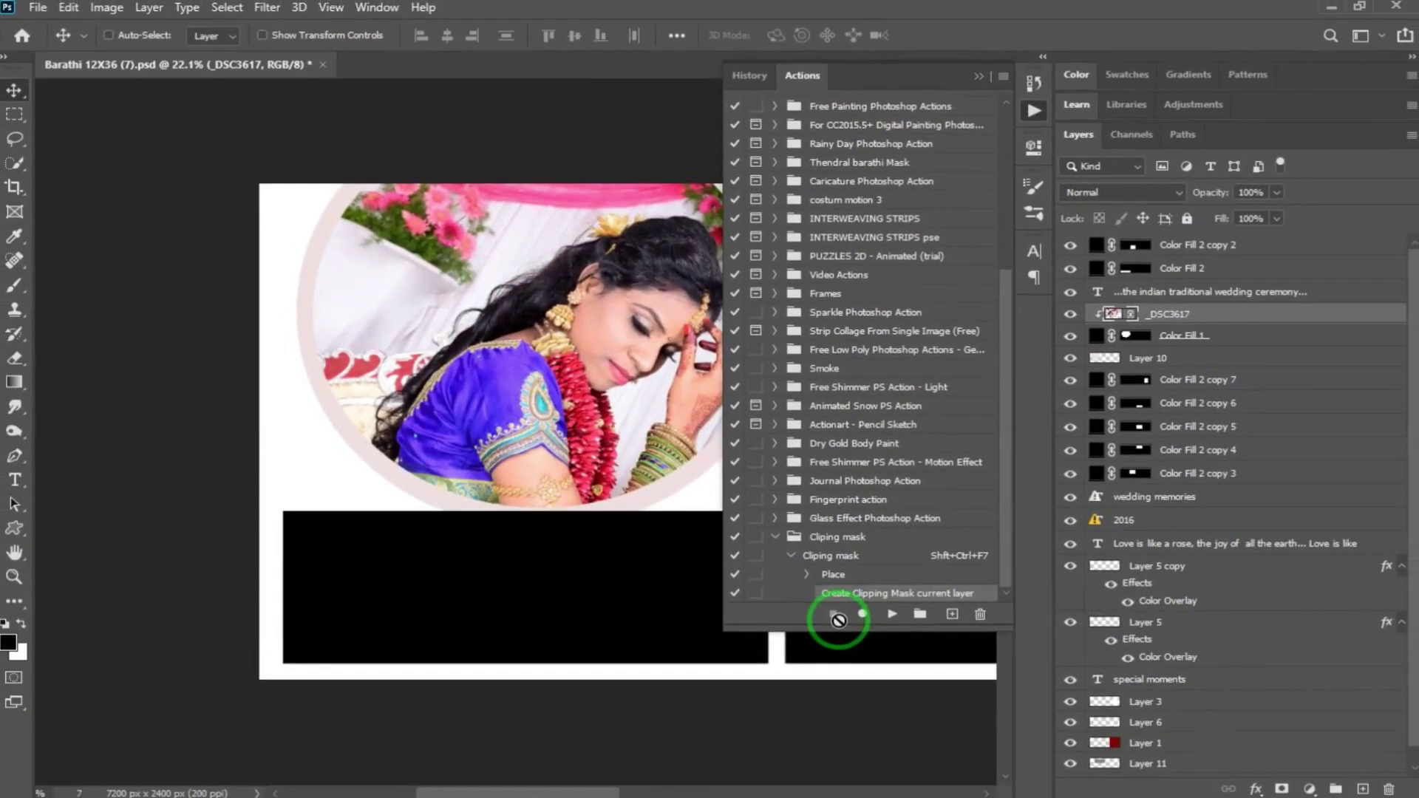
Collapse the Cliping mask action's steps and select the Color Fill 1 circle layer.
{"action": "left_click", "coordinate": [791, 558]}
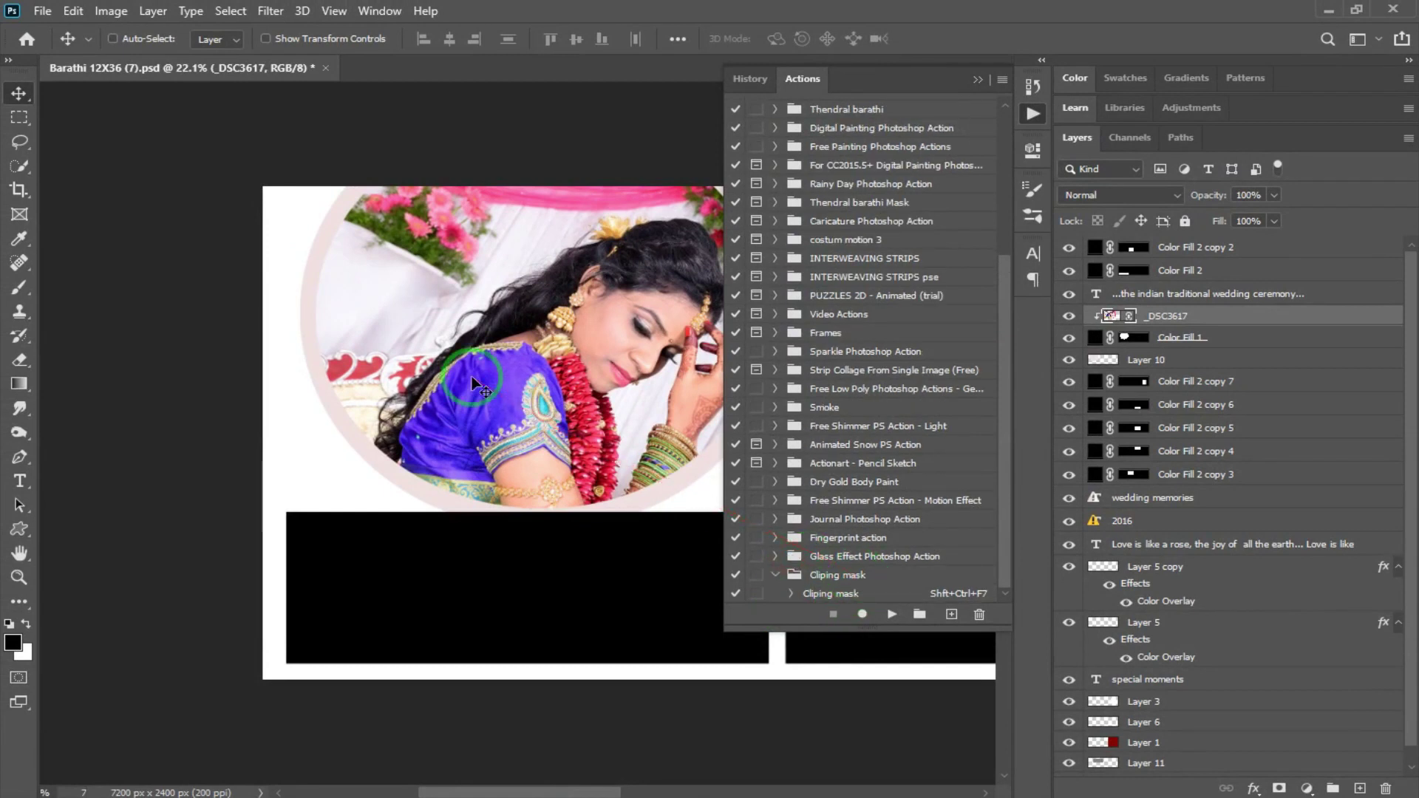
{"action": "scroll", "coordinate": [473, 385], "scroll_direction": "down", "scroll_amount": 3}
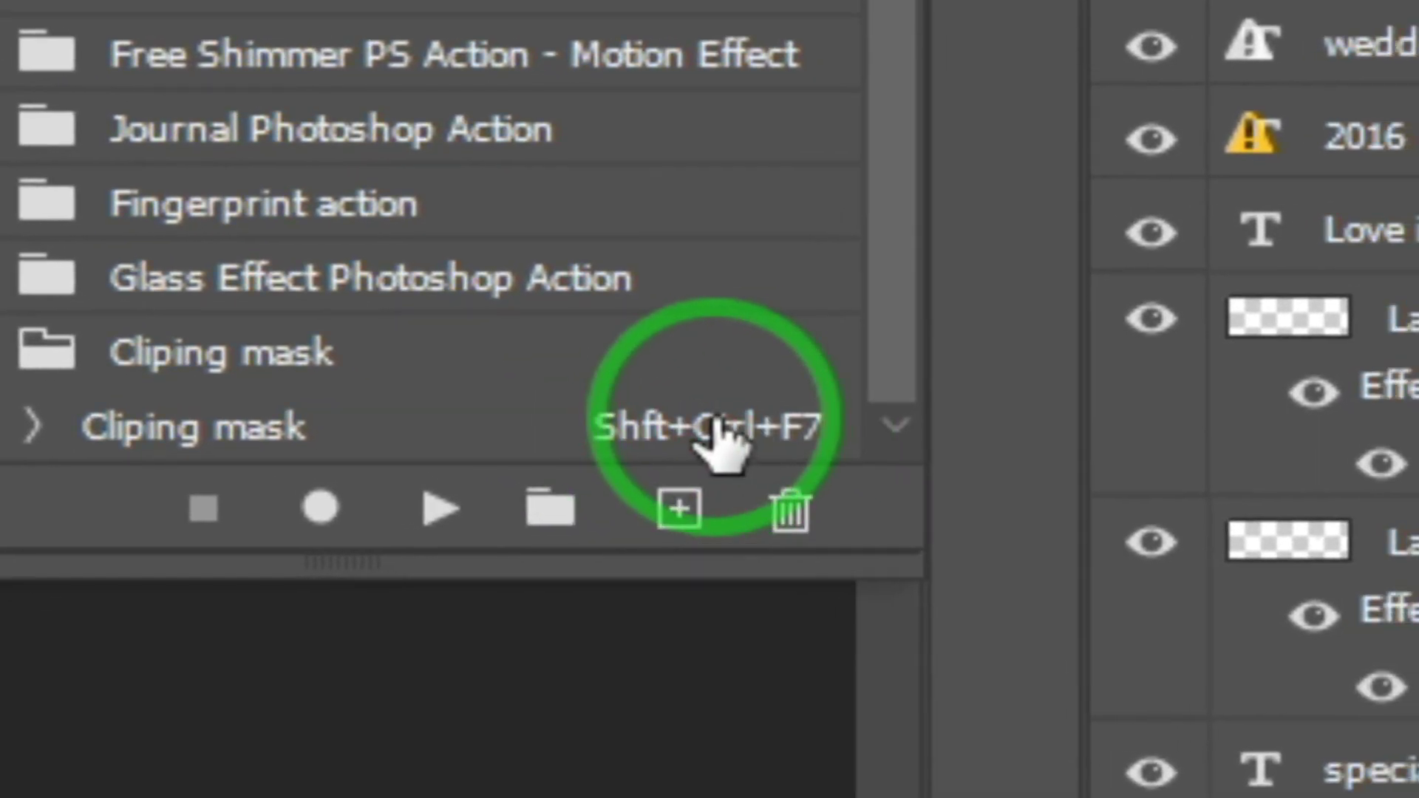
{"action": "right_click", "coordinate": [259, 342]}
{"action": "left_click", "coordinate": [264, 346]}
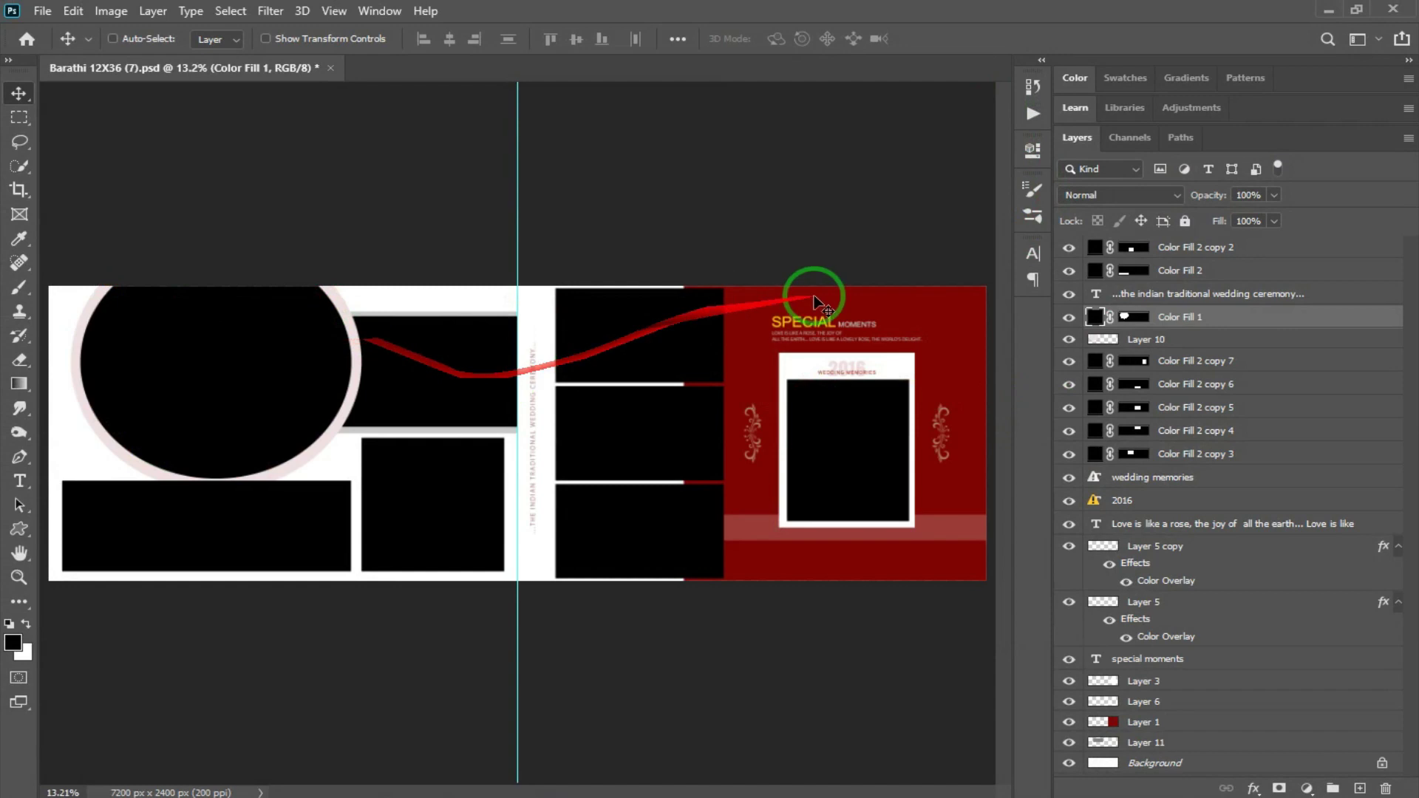
Run the Cliping mask action on Color Fill 1 and shift the photo left in the circle.
{"action": "right_click", "coordinate": [207, 353]}
{"action": "left_click", "coordinate": [221, 362]}
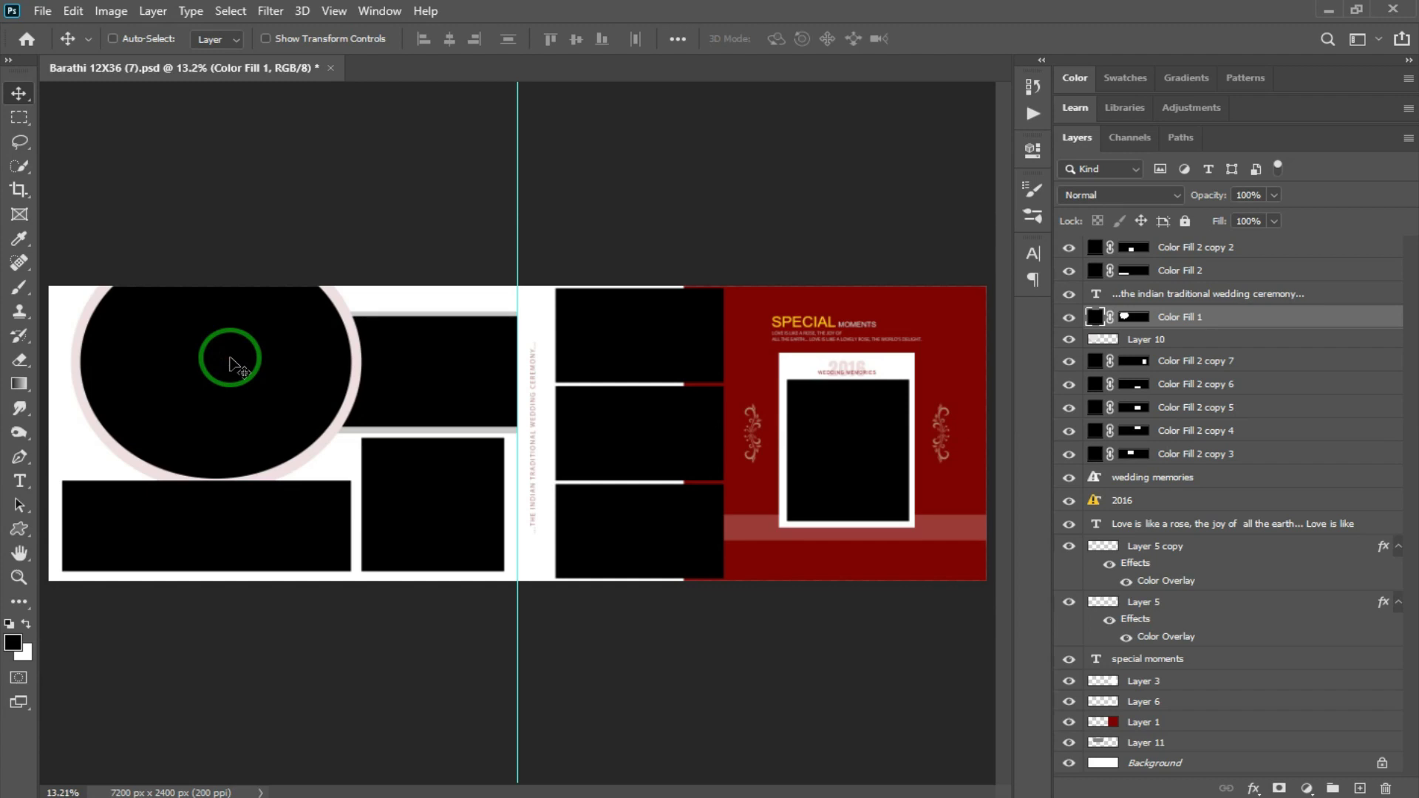
{"action": "key", "text": "ctrl"}
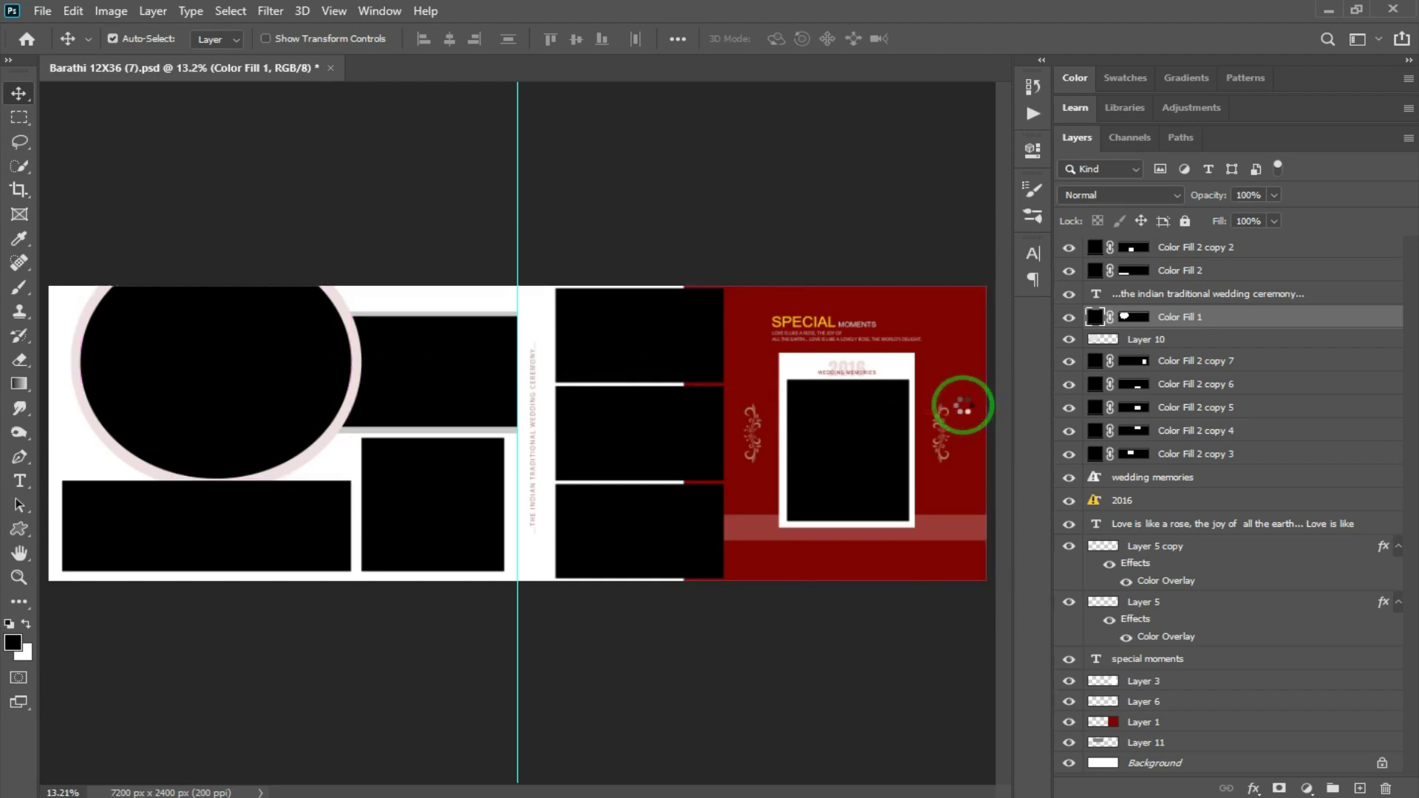
{"action": "left_click_drag", "start_coordinate": [846, 396], "coordinate": [59, 366]}
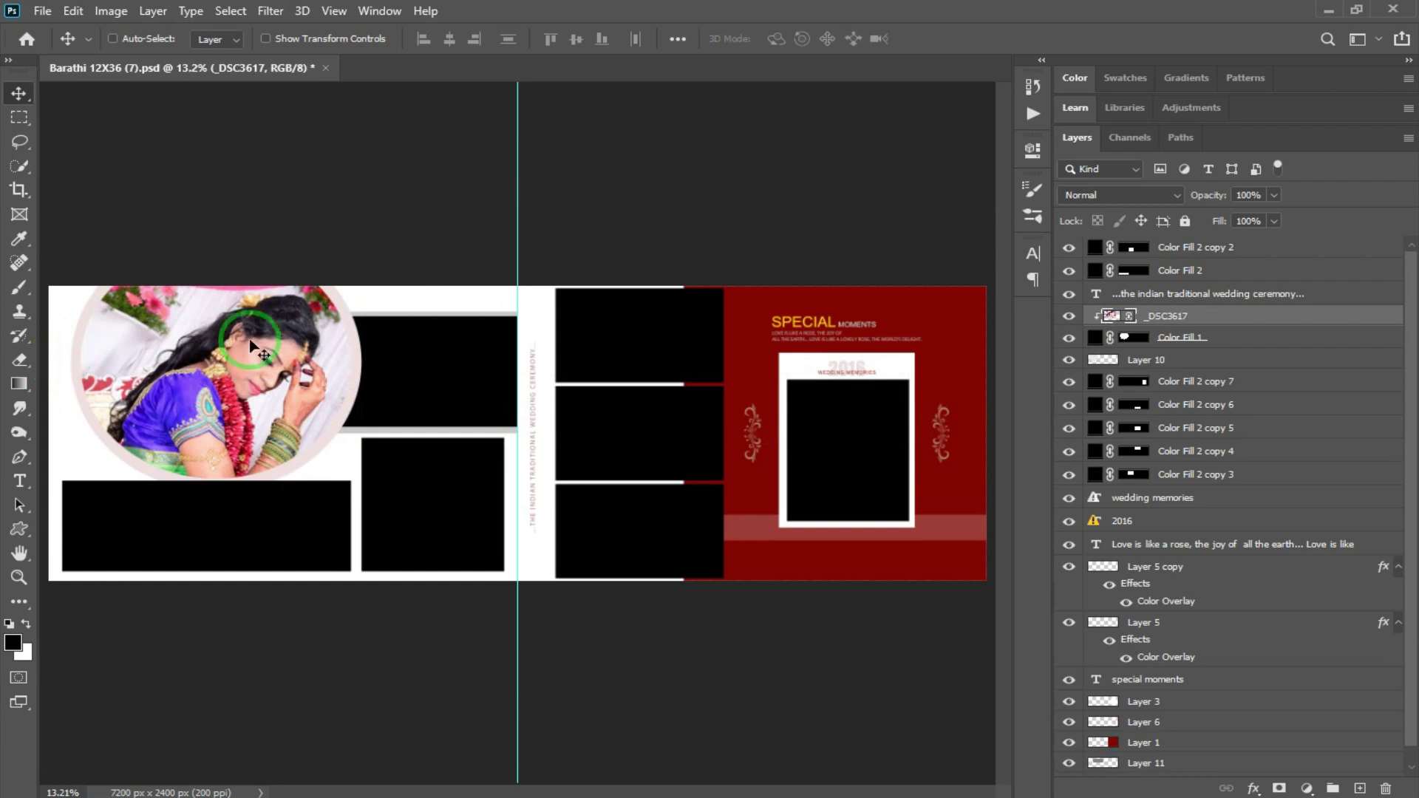
Run the action on the Color Fill 2 copy 3 rectangle and show the recorded action steps.
{"action": "right_click", "coordinate": [434, 357]}
{"action": "left_click", "coordinate": [469, 367]}
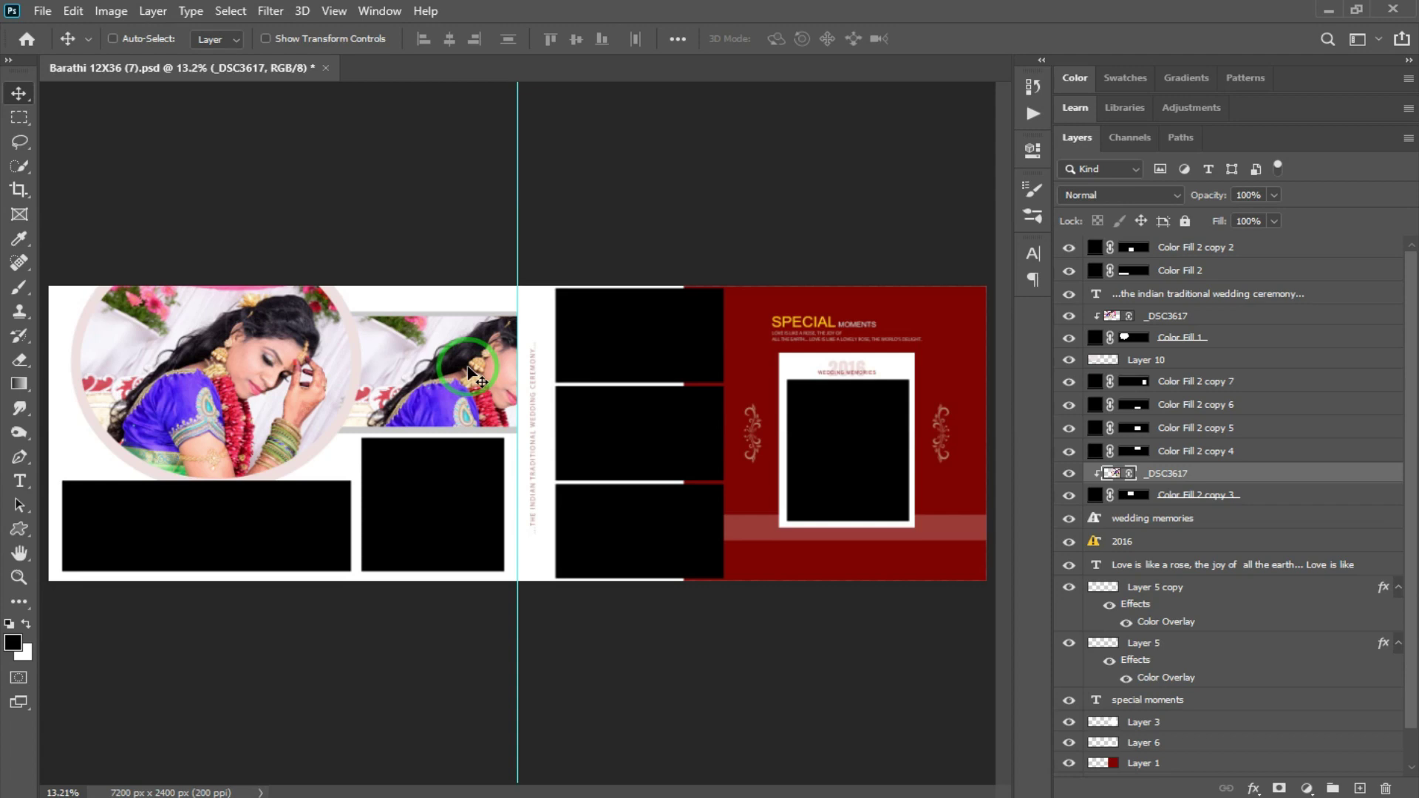
{"action": "left_click", "coordinate": [1029, 114]}
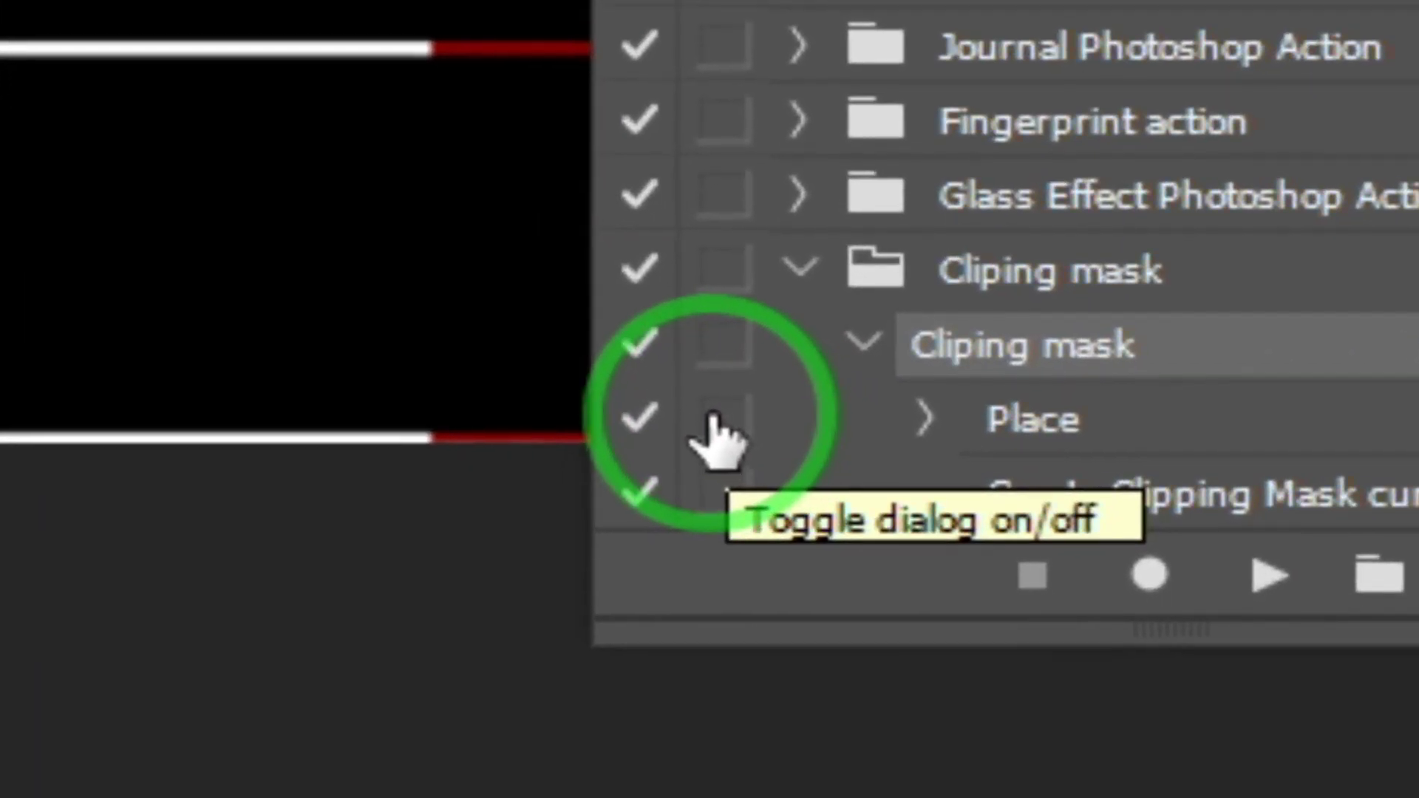
Turn on the dialog toggle for the action's Place step and collapse the action set.
{"action": "left_click", "coordinate": [714, 418]}
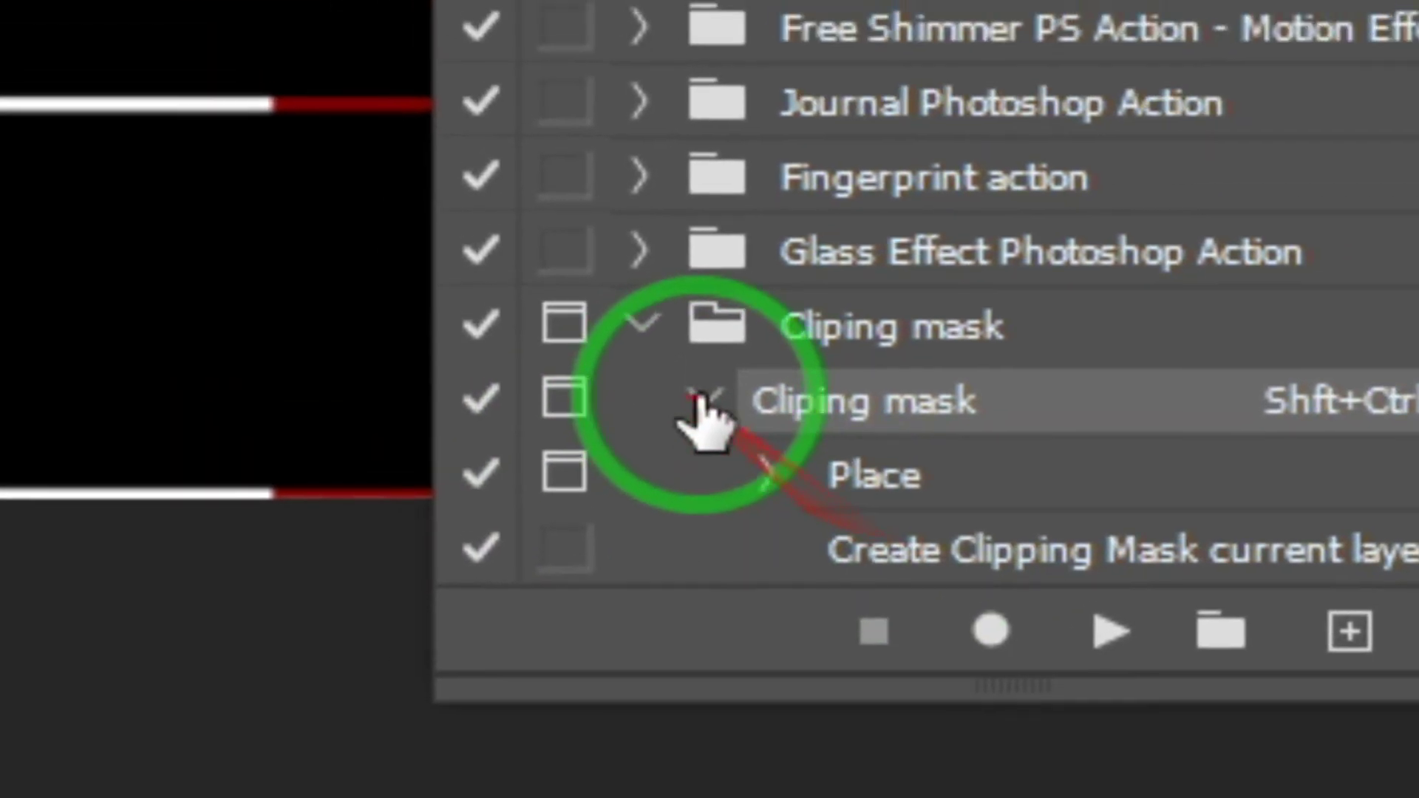
{"action": "left_click", "coordinate": [850, 353]}
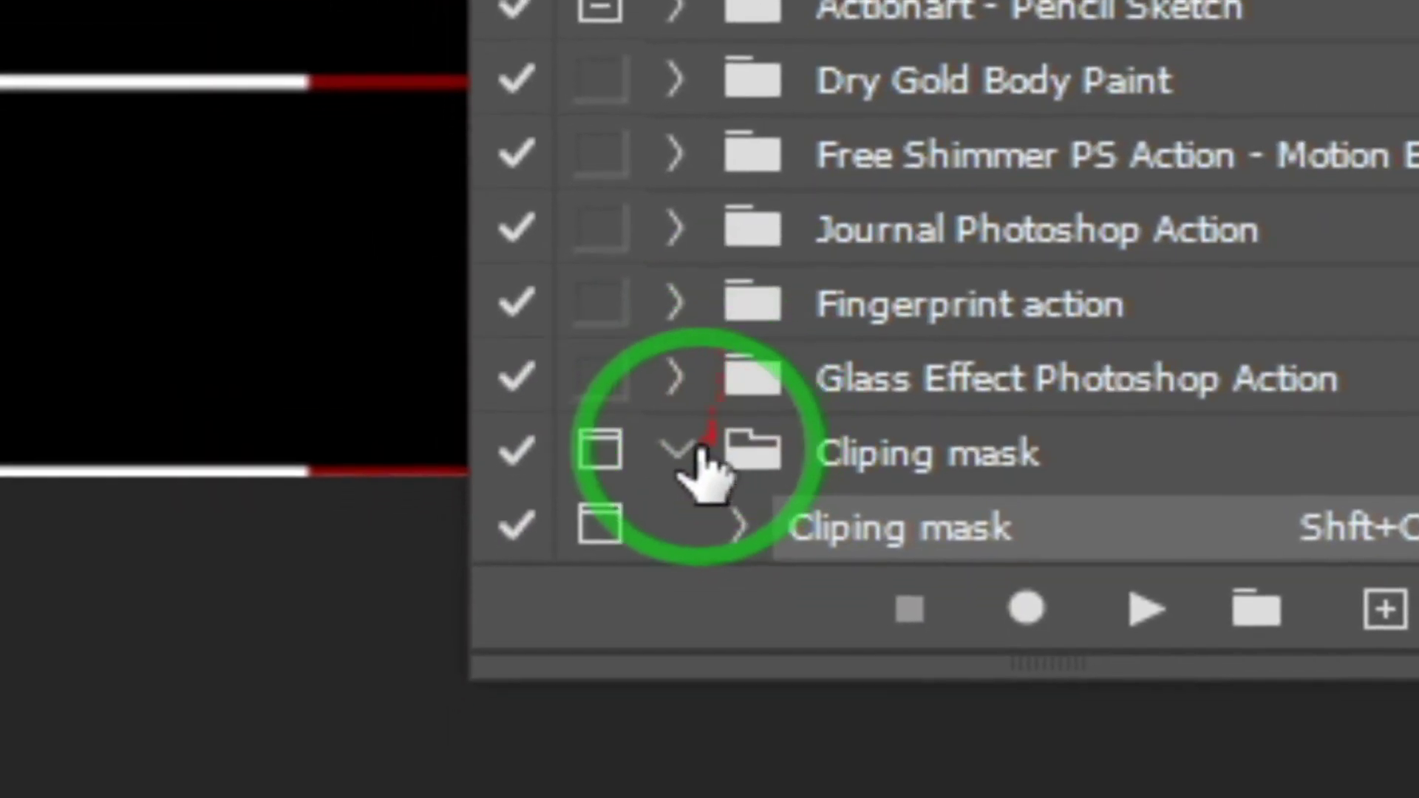
{"action": "left_click", "coordinate": [698, 452]}
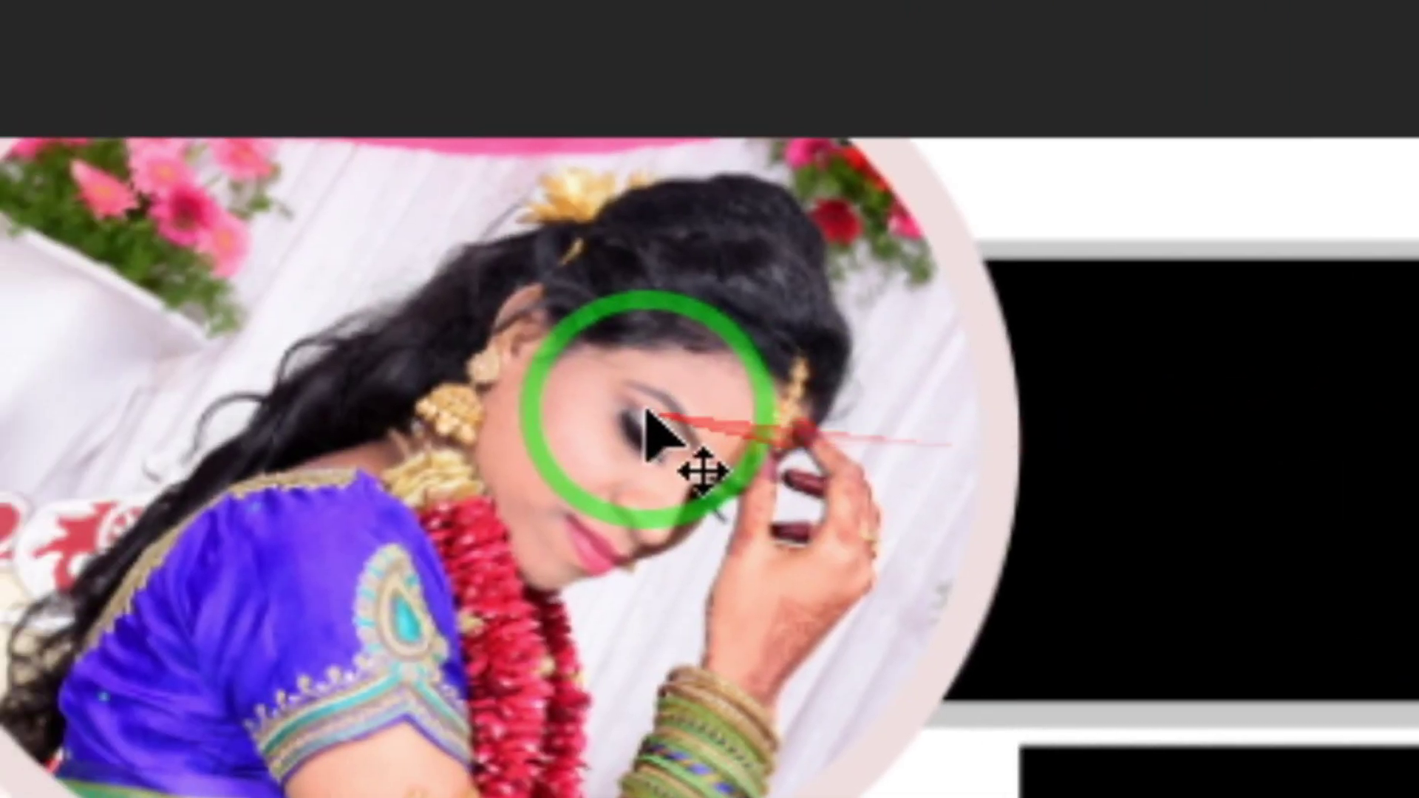
Refill the Color Fill 1 circle with _DSC3617 and position her face inside.
{"action": "right_click", "coordinate": [650, 417]}
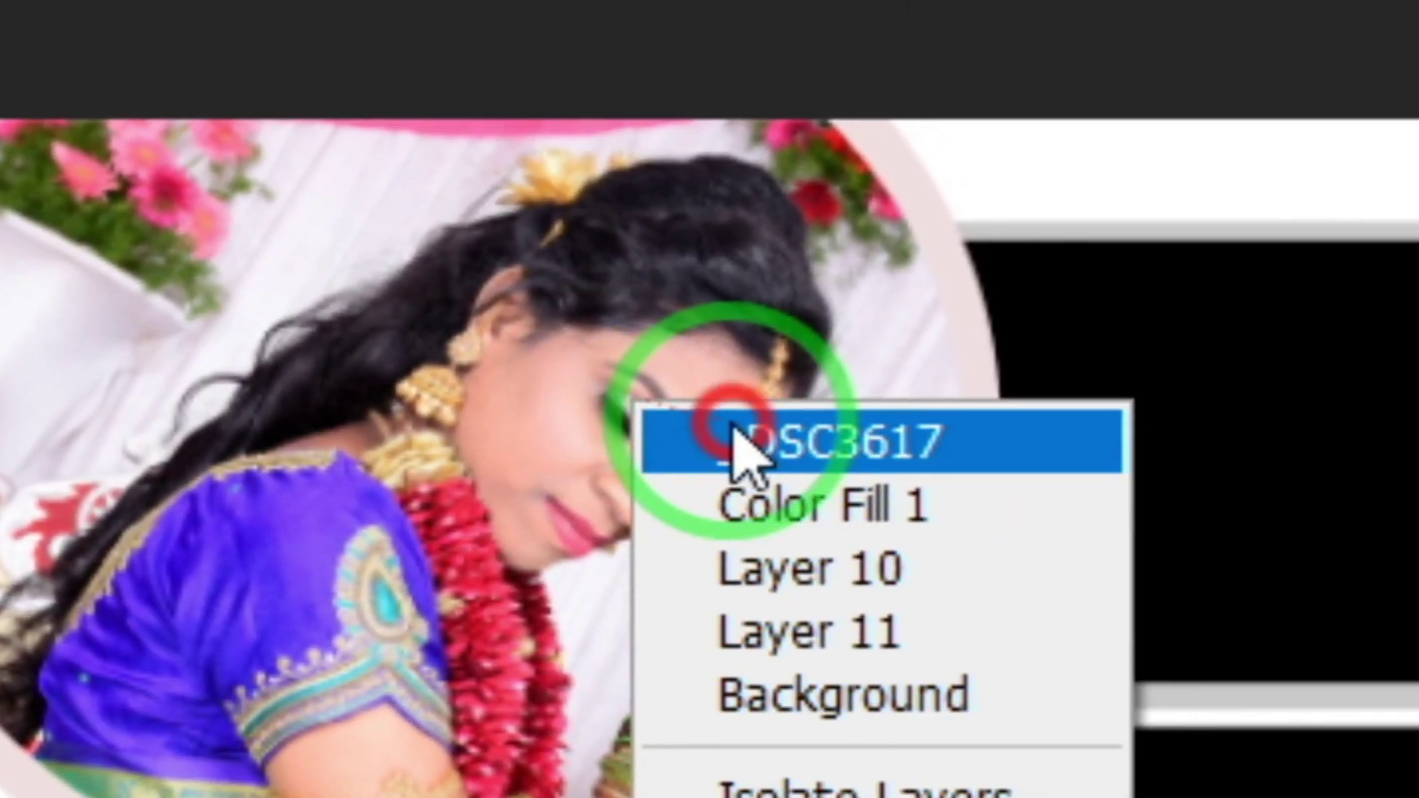
{"action": "left_click", "coordinate": [739, 441]}
{"action": "right_click", "coordinate": [712, 418]}
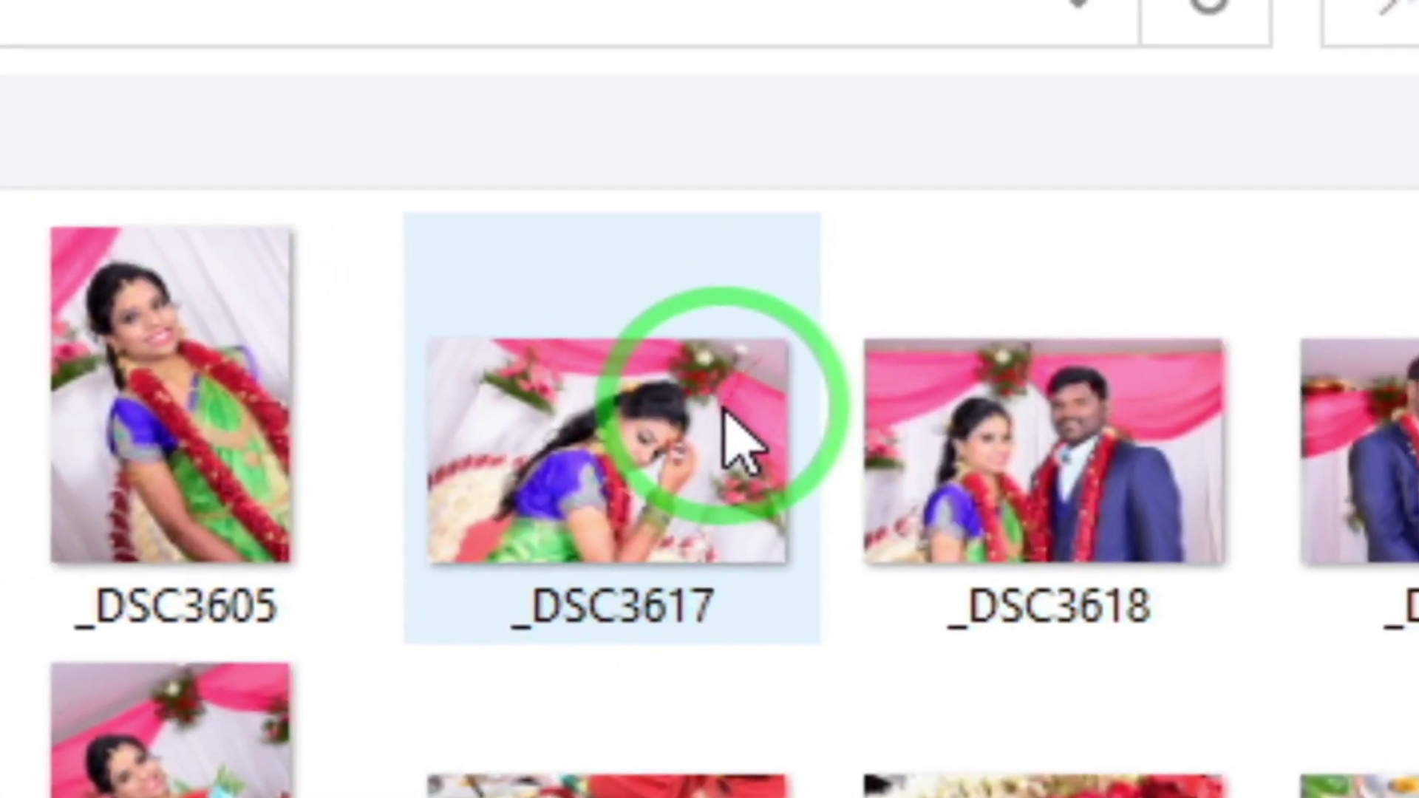
{"action": "left_click", "coordinate": [728, 447]}
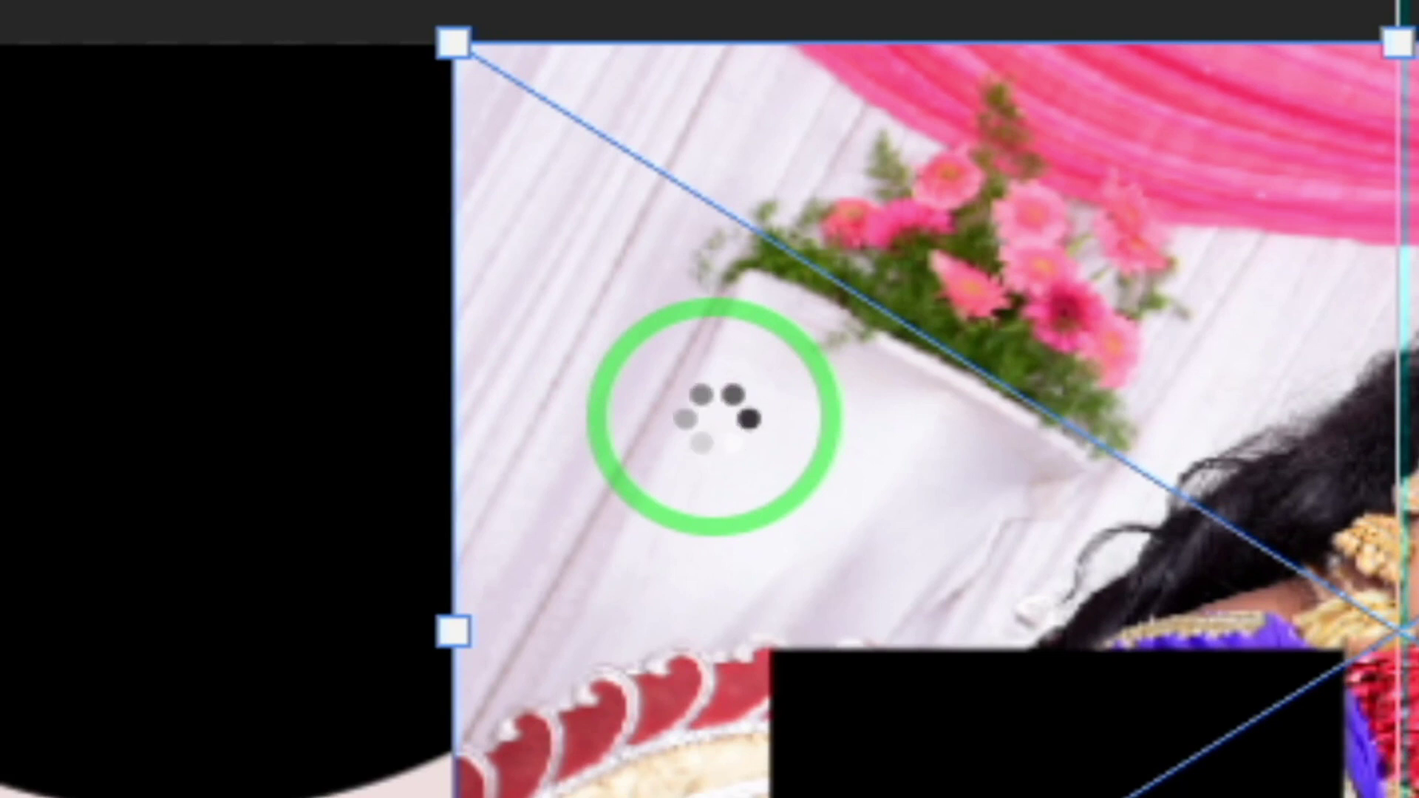
{"action": "left_click_drag", "start_coordinate": [729, 444], "coordinate": [750, 665]}
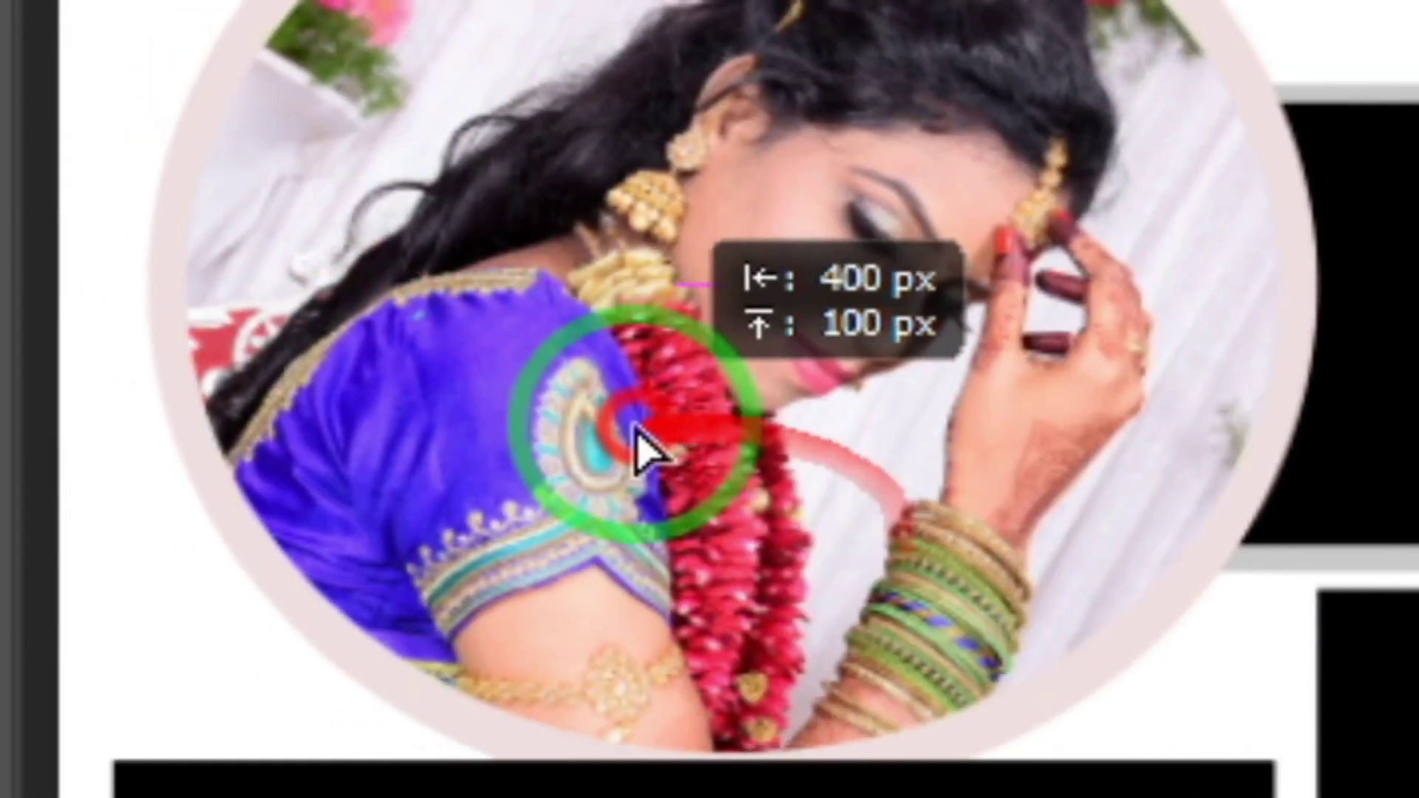
{"action": "left_click_drag", "start_coordinate": [643, 443], "coordinate": [738, 434]}
Clip DSC_4603 into Color Fill 2 copy 3 and scale it to about 2541 px wide.
{"action": "right_click", "coordinate": [747, 440]}
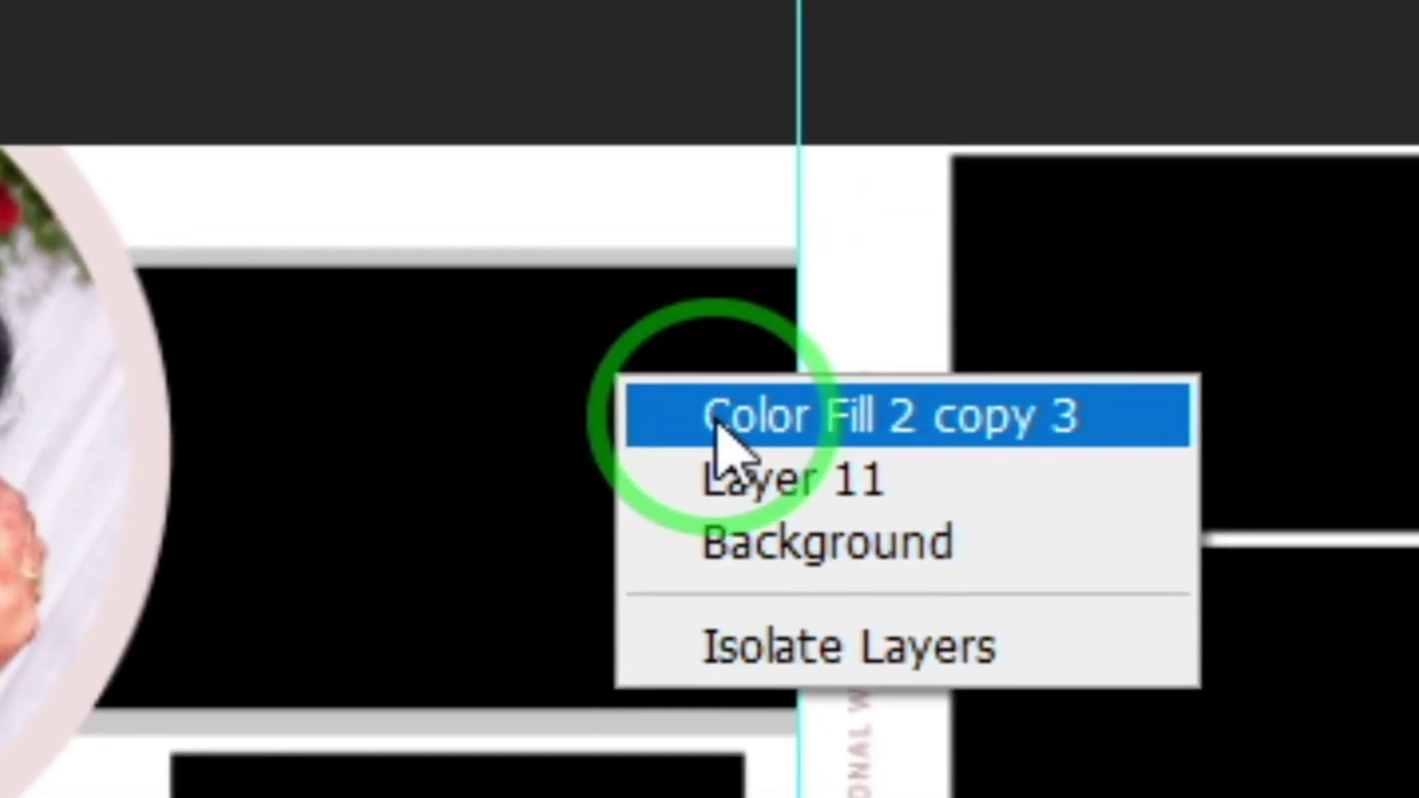
{"action": "left_click", "coordinate": [717, 423]}
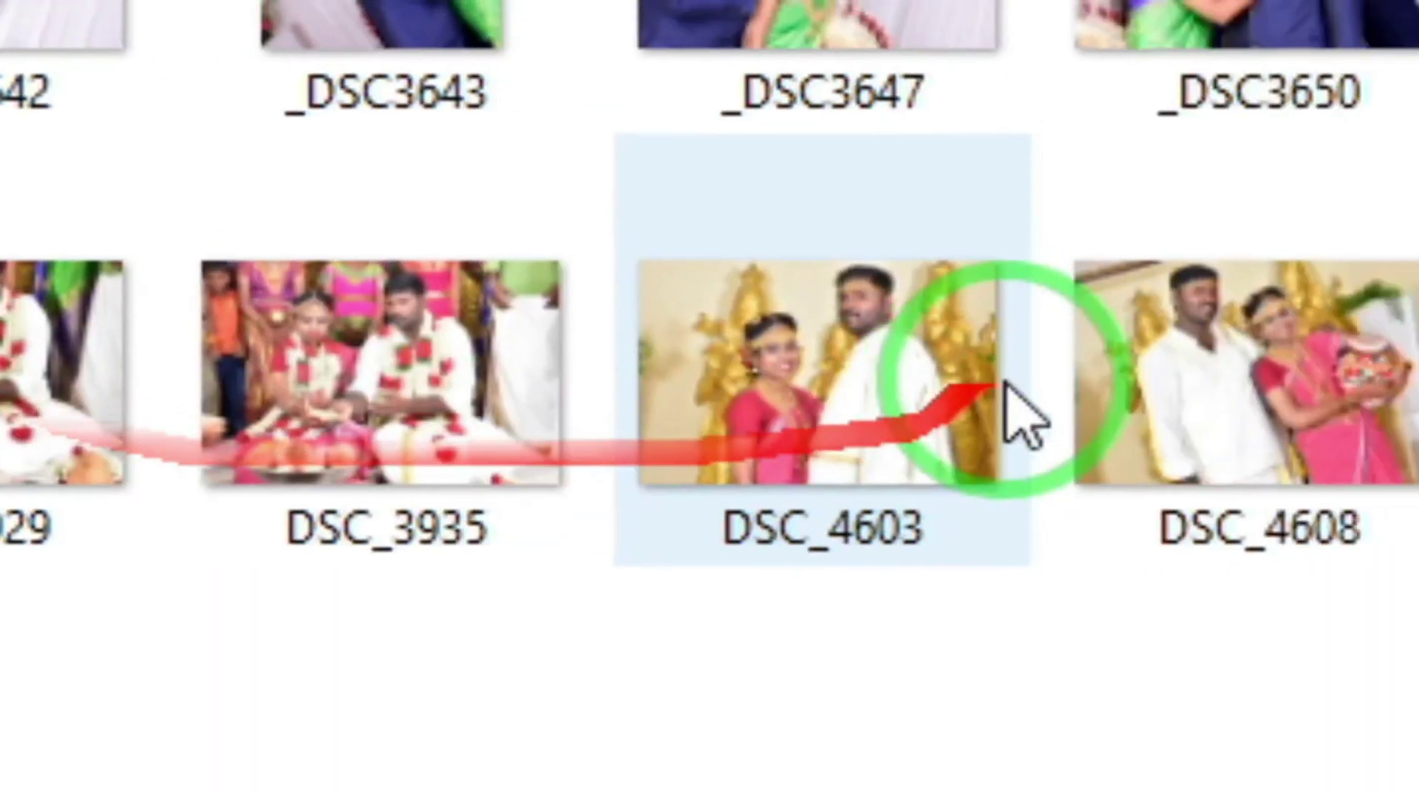
{"action": "double_click", "coordinate": [957, 377]}
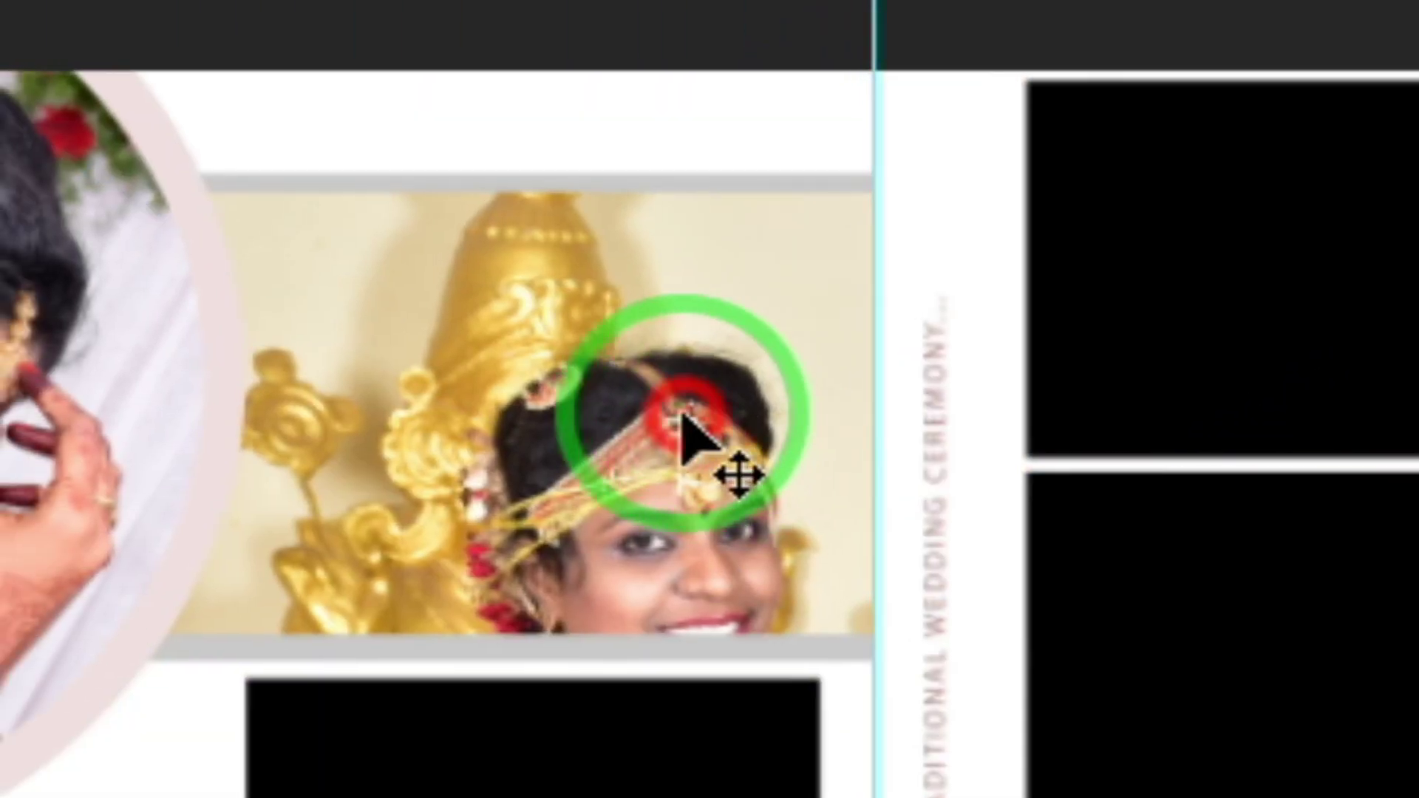
{"action": "left_click_drag", "start_coordinate": [682, 426], "coordinate": [418, 379]}
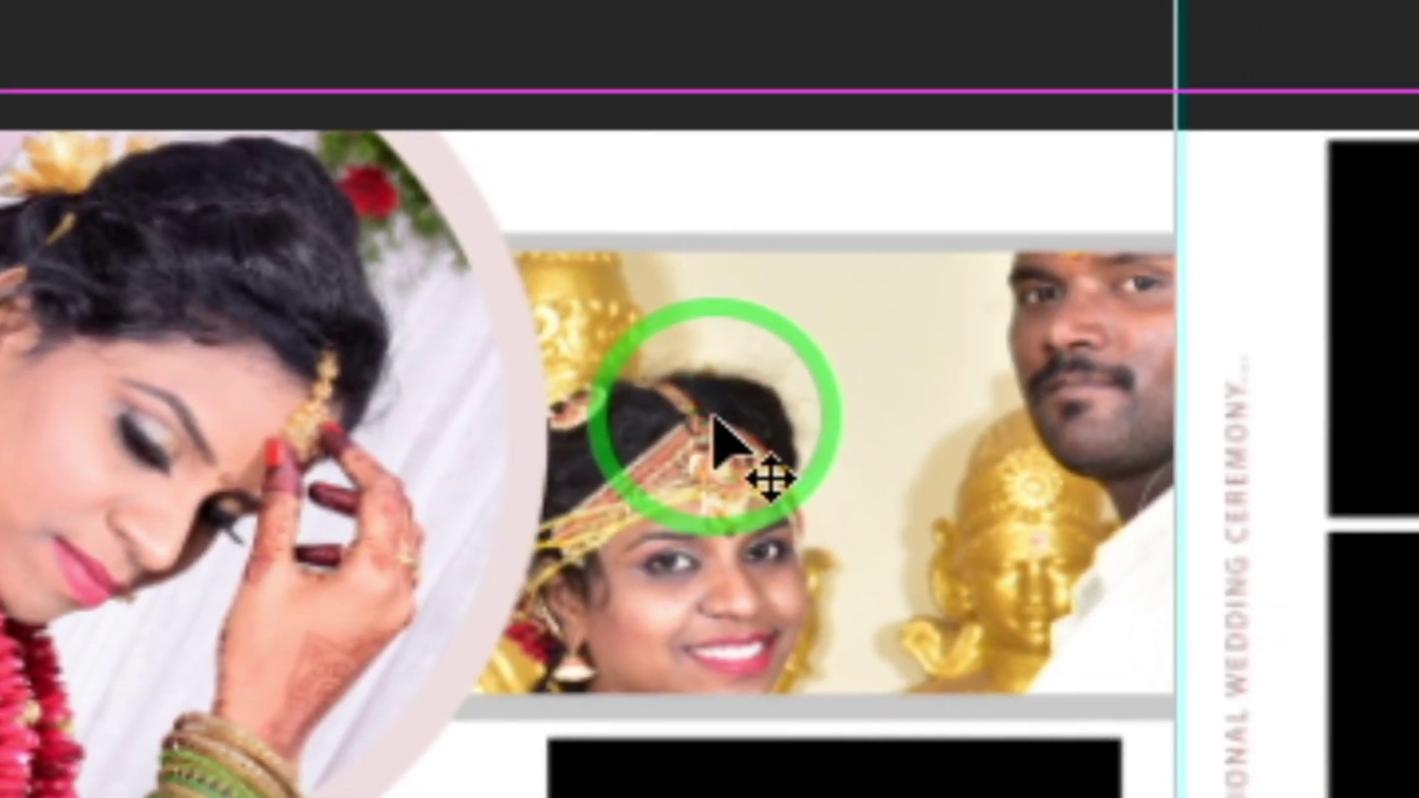
{"action": "left_click_drag", "start_coordinate": [858, 352], "coordinate": [1039, 266]}
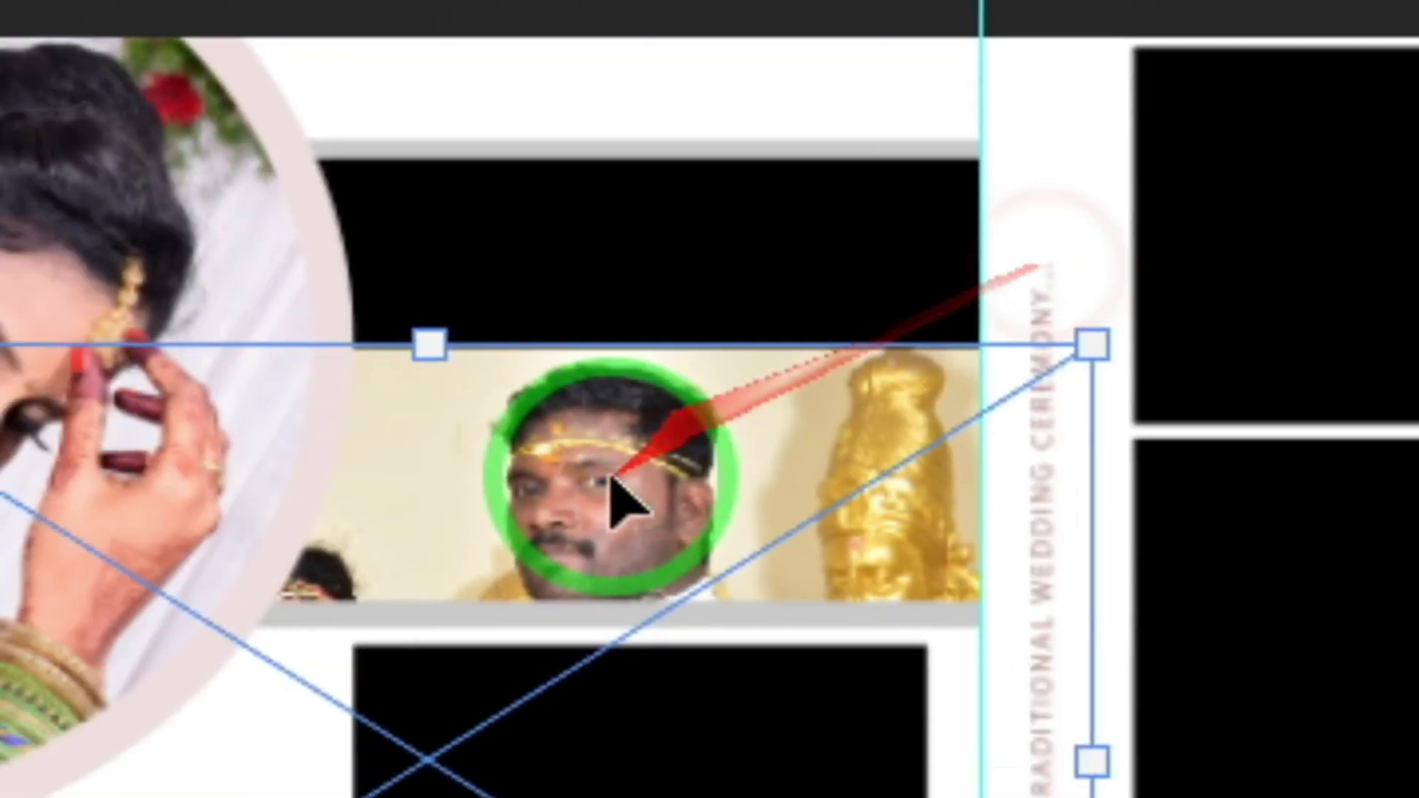
{"action": "key", "text": "Return"}
Place the hugging-couple photo into the Color Fill 2 copy 2 tall frame and position it.
{"action": "right_click", "coordinate": [723, 421]}
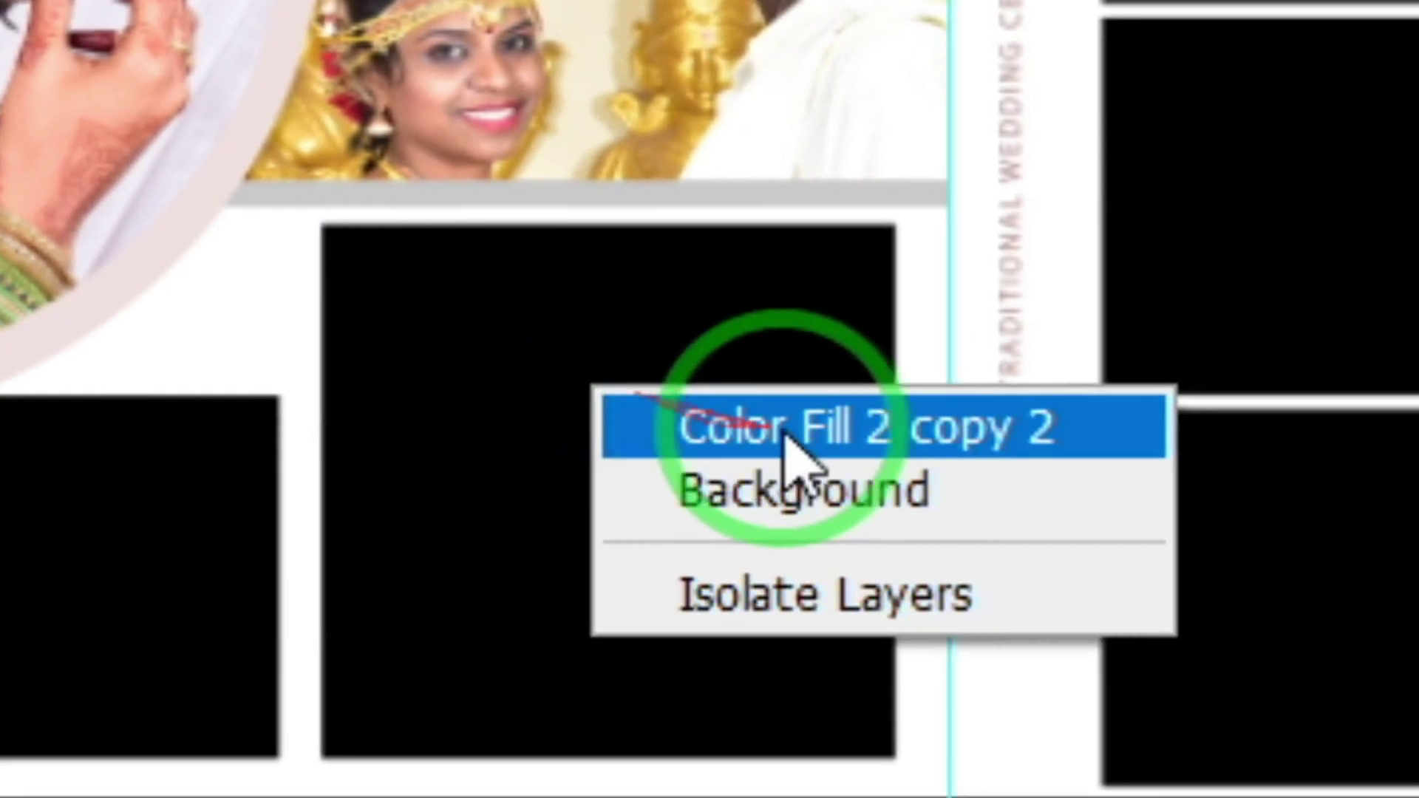
{"action": "left_click", "coordinate": [787, 436]}
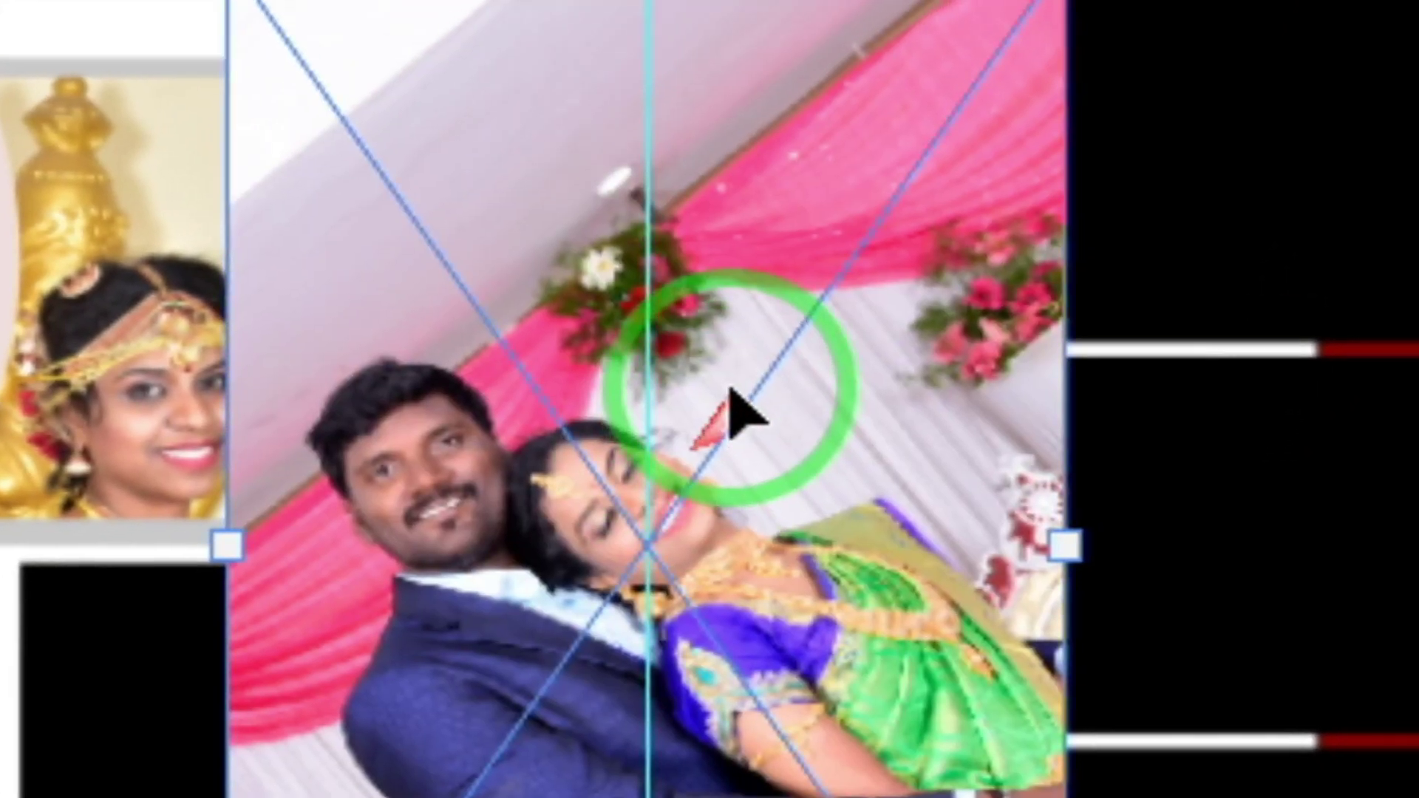
{"action": "left_click_drag", "start_coordinate": [726, 387], "coordinate": [696, 375]}
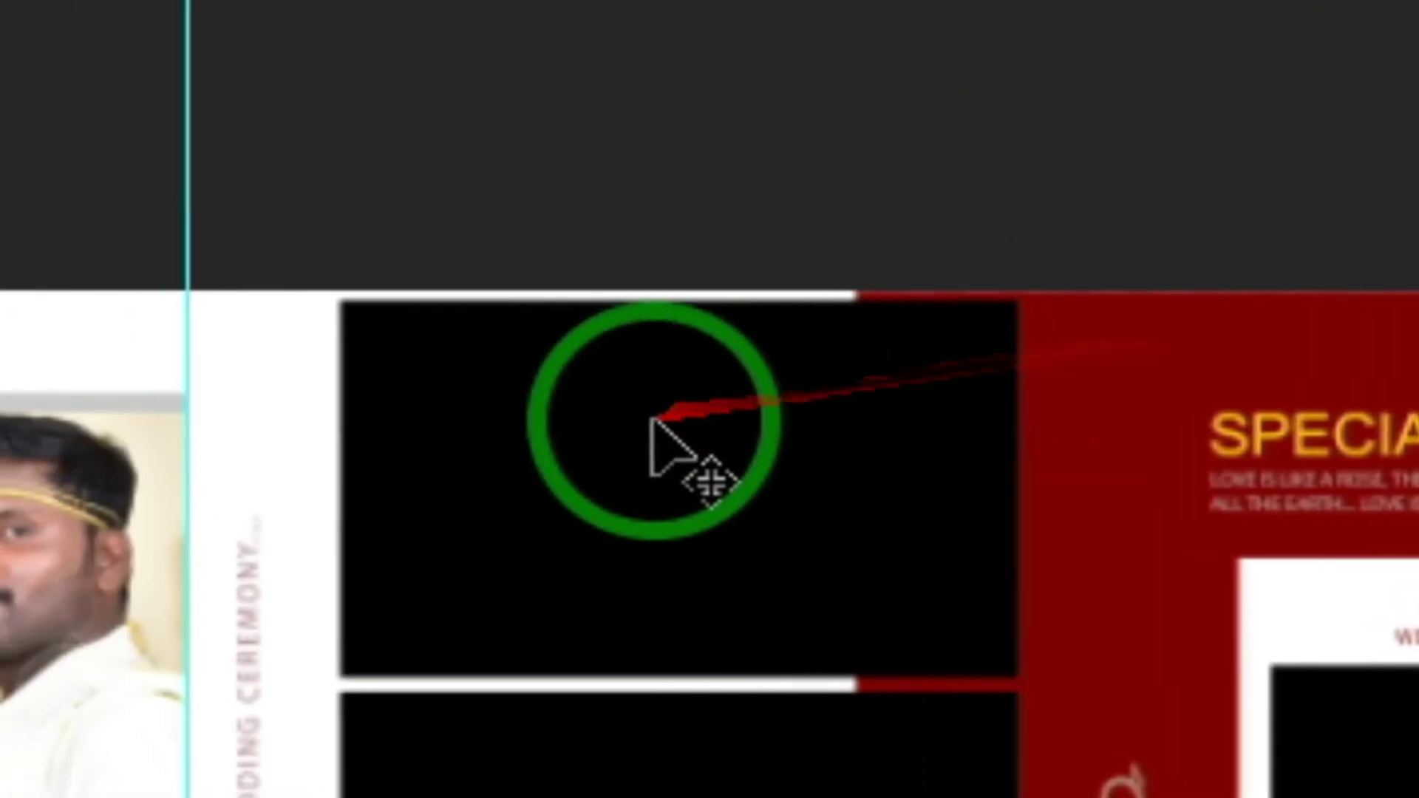
Clip DSC_4631 into the Color Fill 2 copy 4 frame, then move and scale it to fit.
{"action": "right_click", "coordinate": [644, 388]}
{"action": "left_click", "coordinate": [711, 420]}
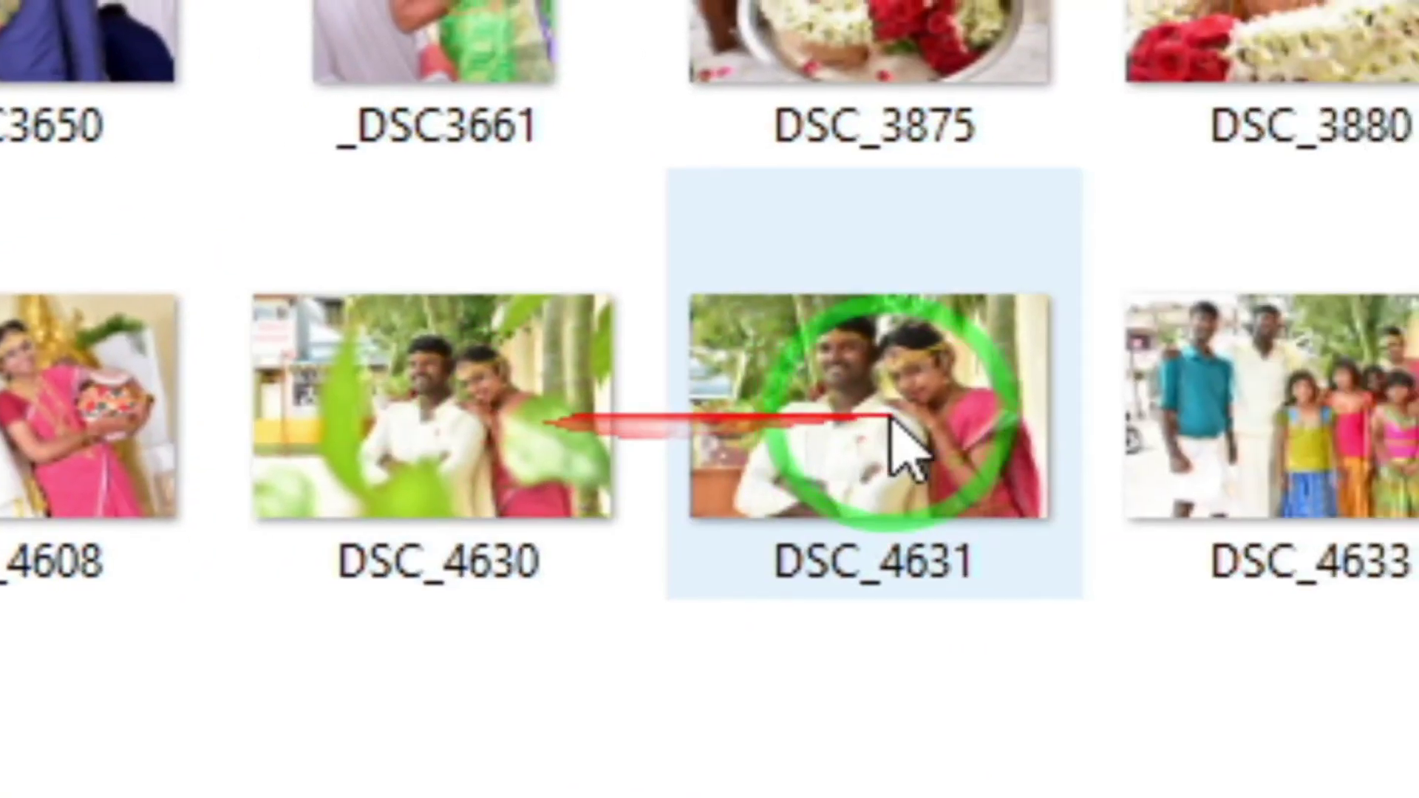
{"action": "left_click", "coordinate": [894, 436]}
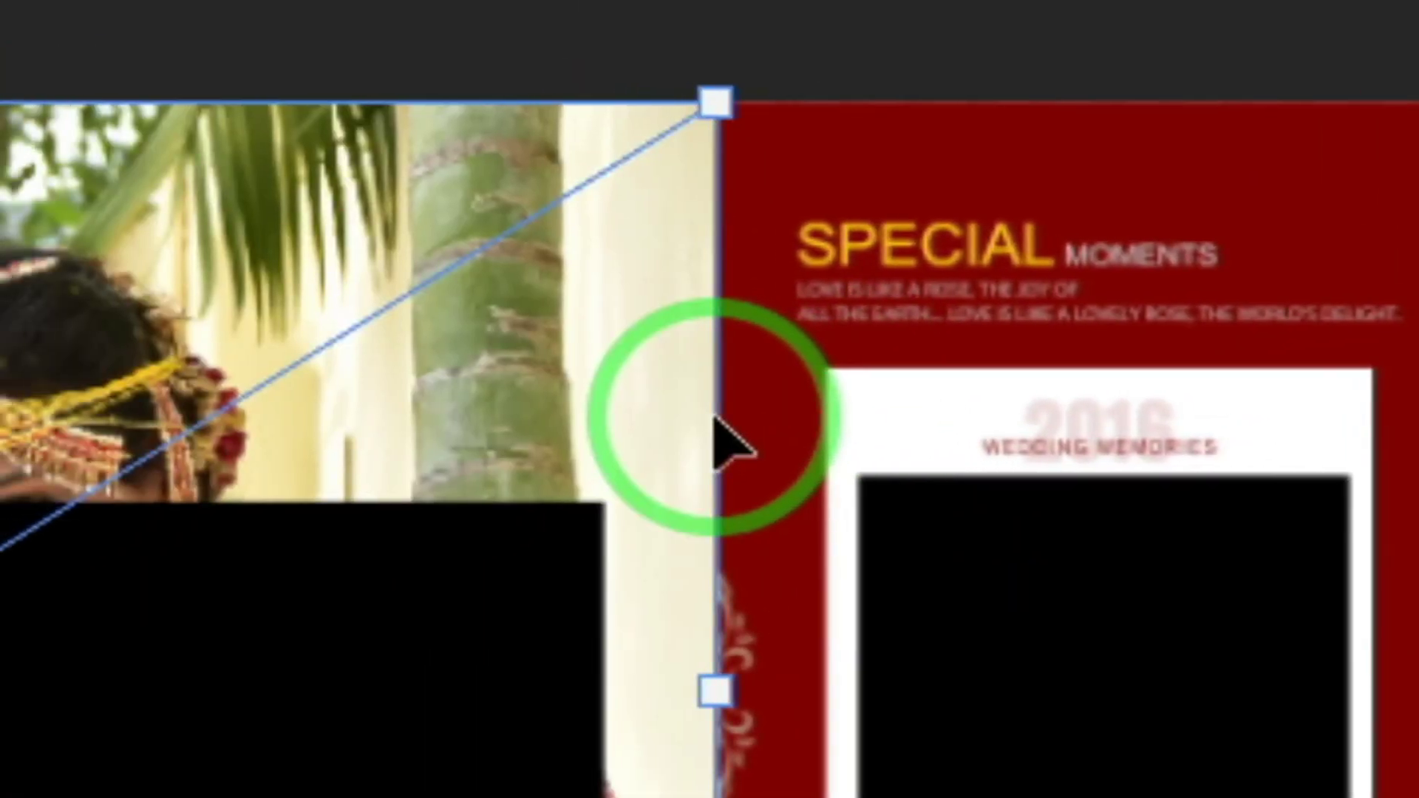
{"action": "key", "text": "Return"}
{"action": "left_click_drag", "start_coordinate": [571, 428], "coordinate": [723, 444]}
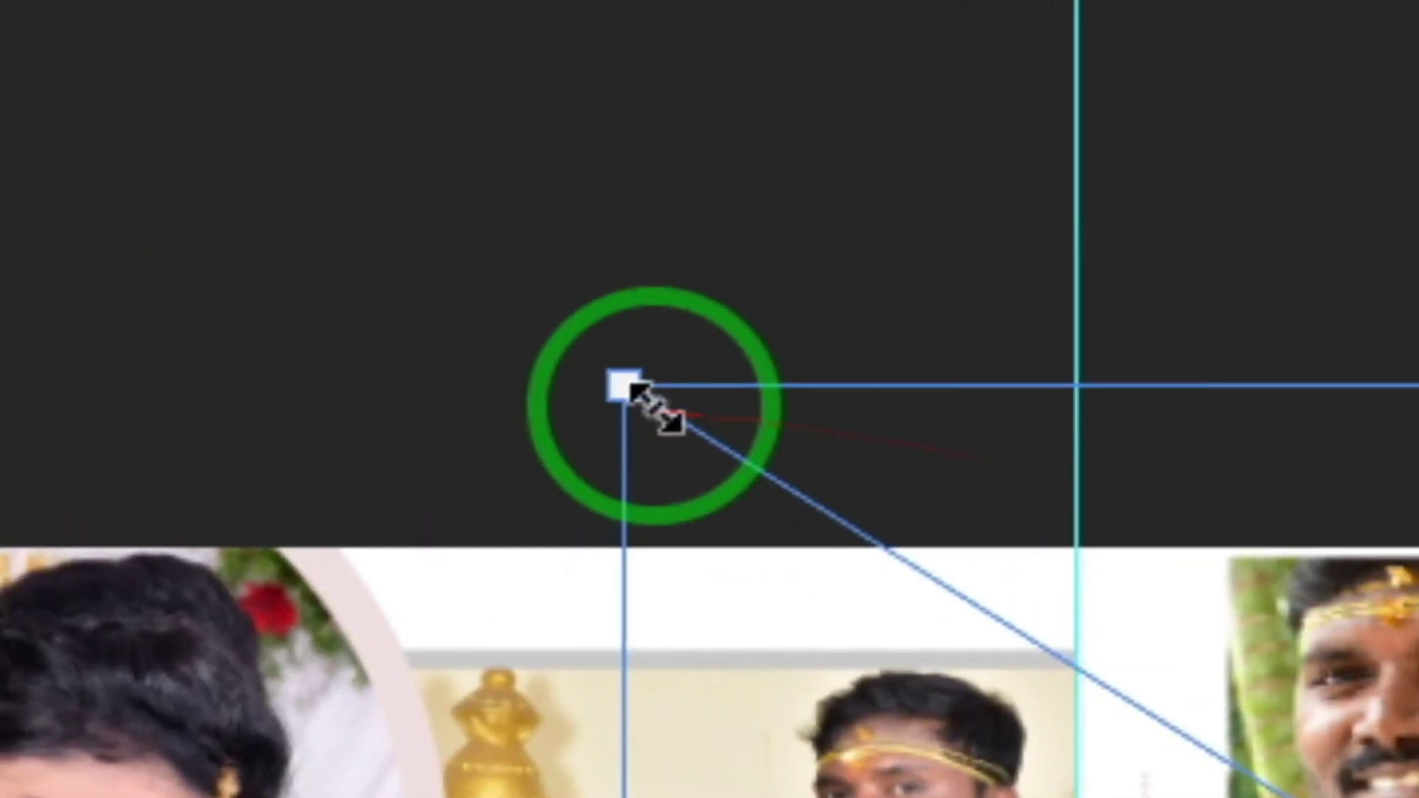
{"action": "left_click_drag", "start_coordinate": [624, 387], "coordinate": [976, 584]}
{"action": "key", "text": "Return"}
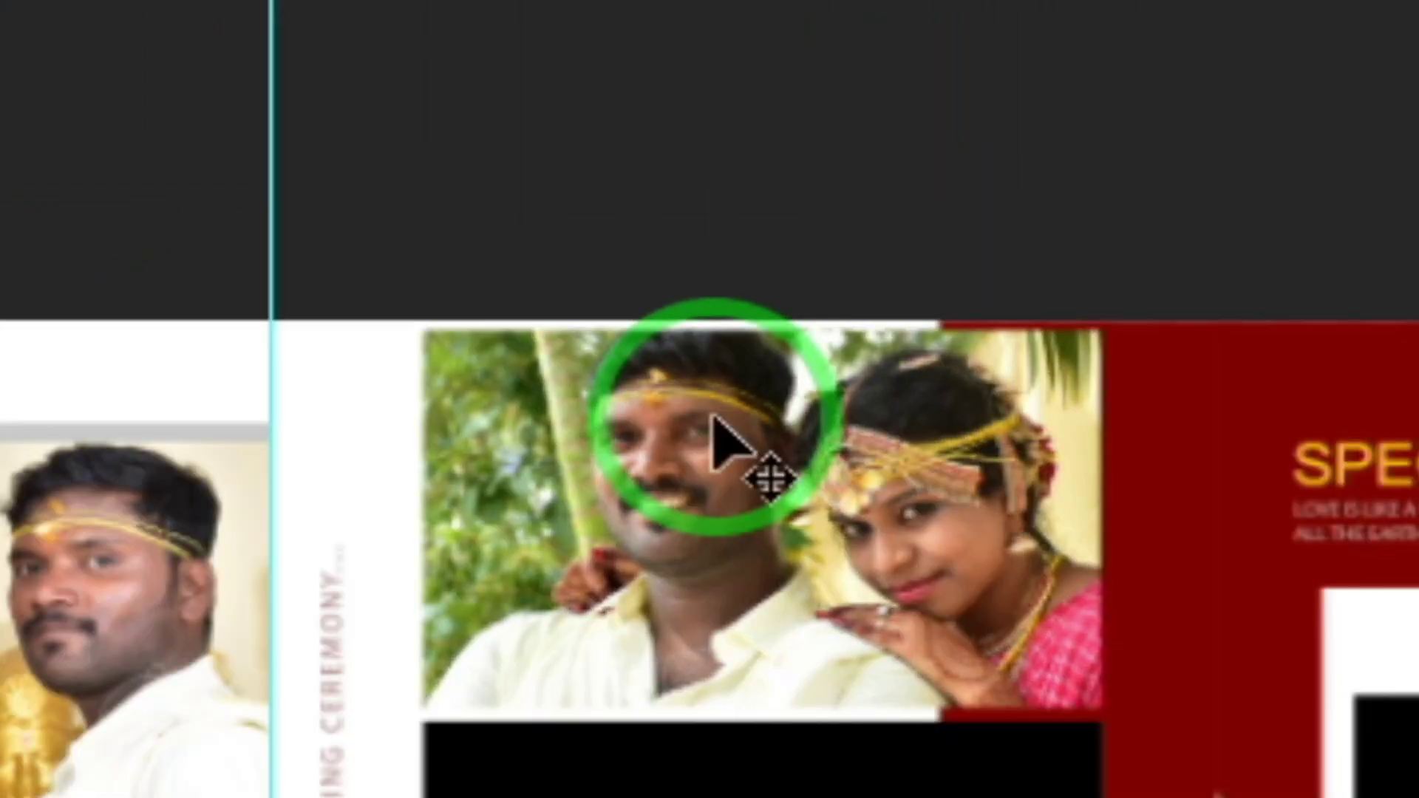